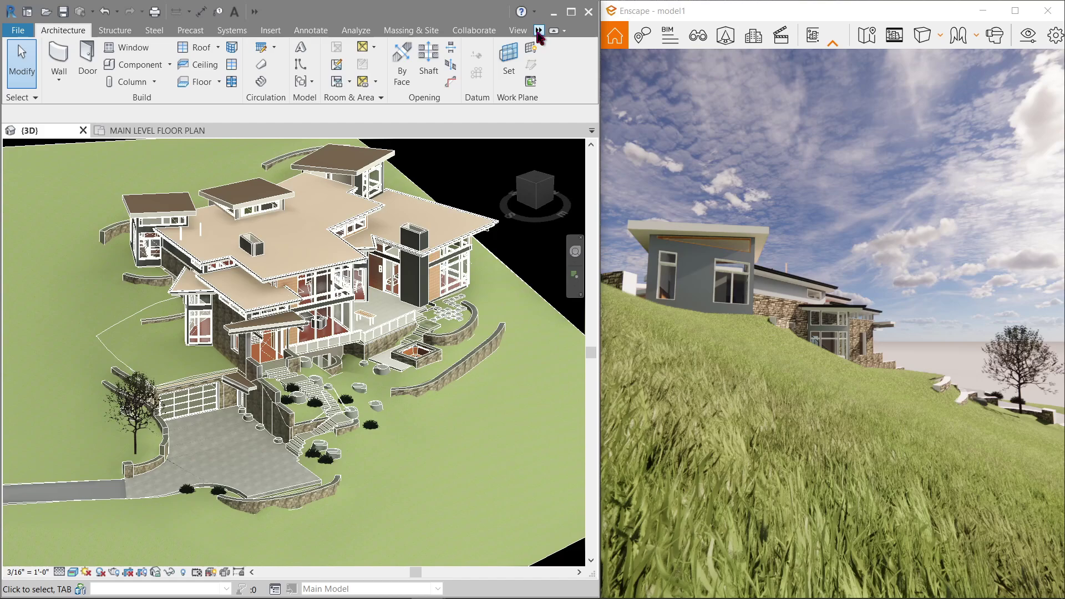
- Turn on Enscape's Synchronize Views so the rendering follows the Revit 3D view
click(539, 31)
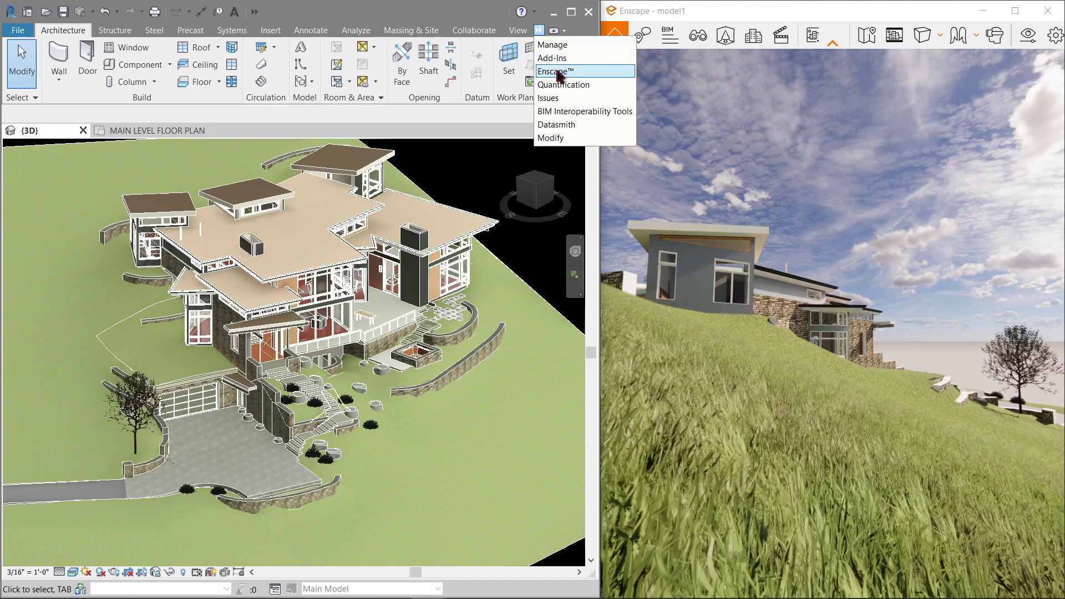
click(557, 71)
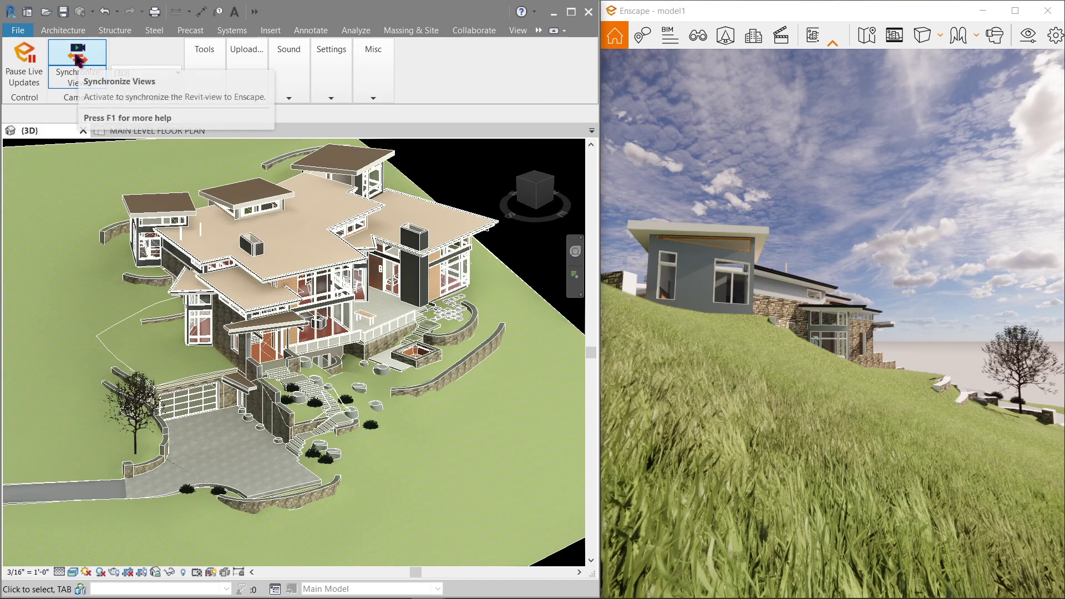
click(86, 168)
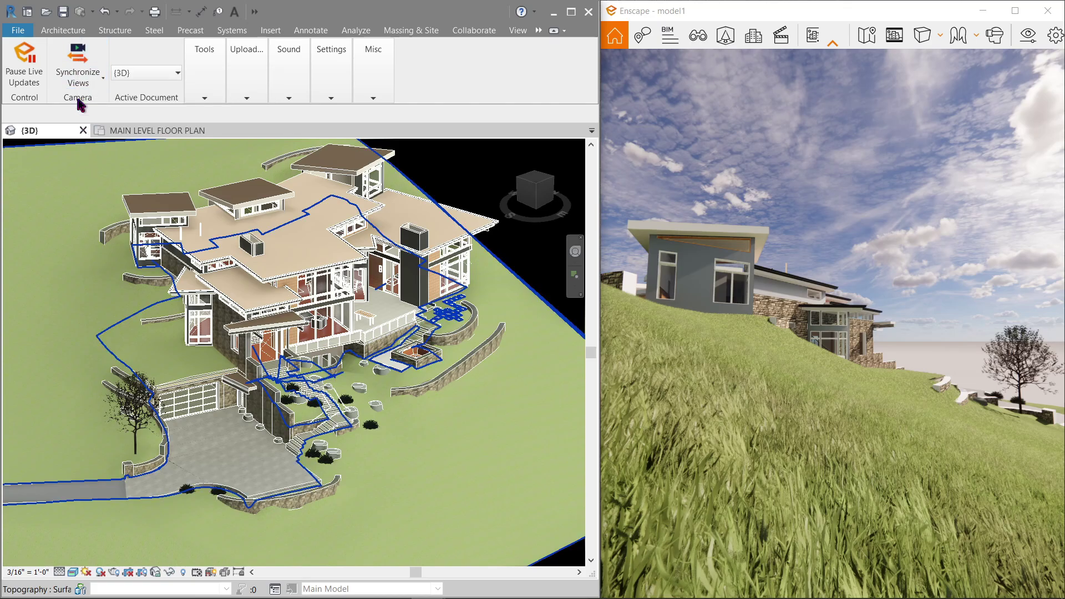
click(82, 59)
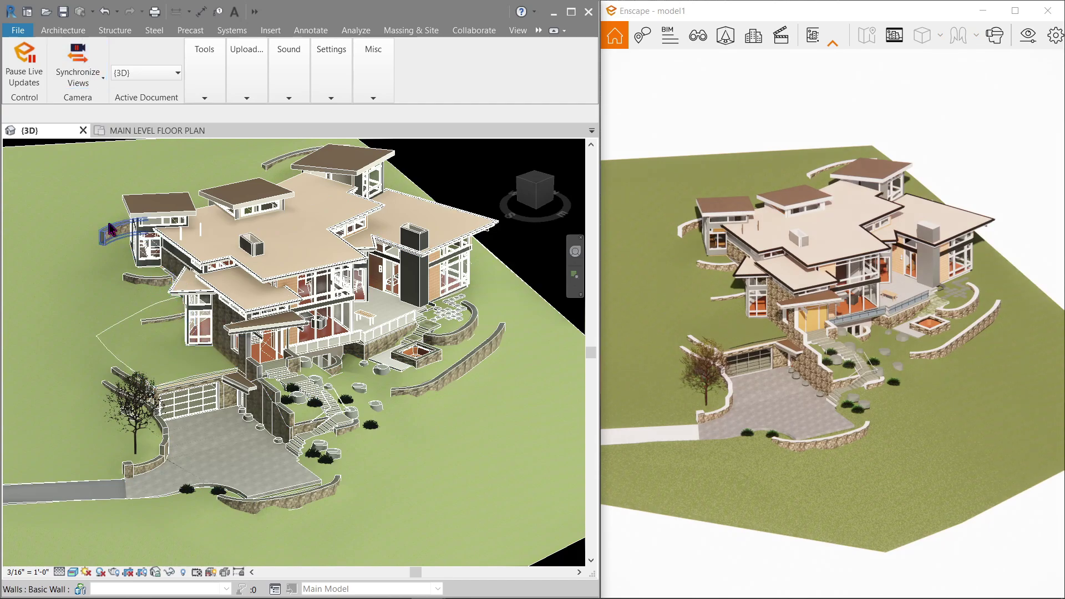
- Orbit, pan and zoom the Revit 3D view around the house to examine how the synchronized Enscape view responds
click(129, 277)
click(78, 74)
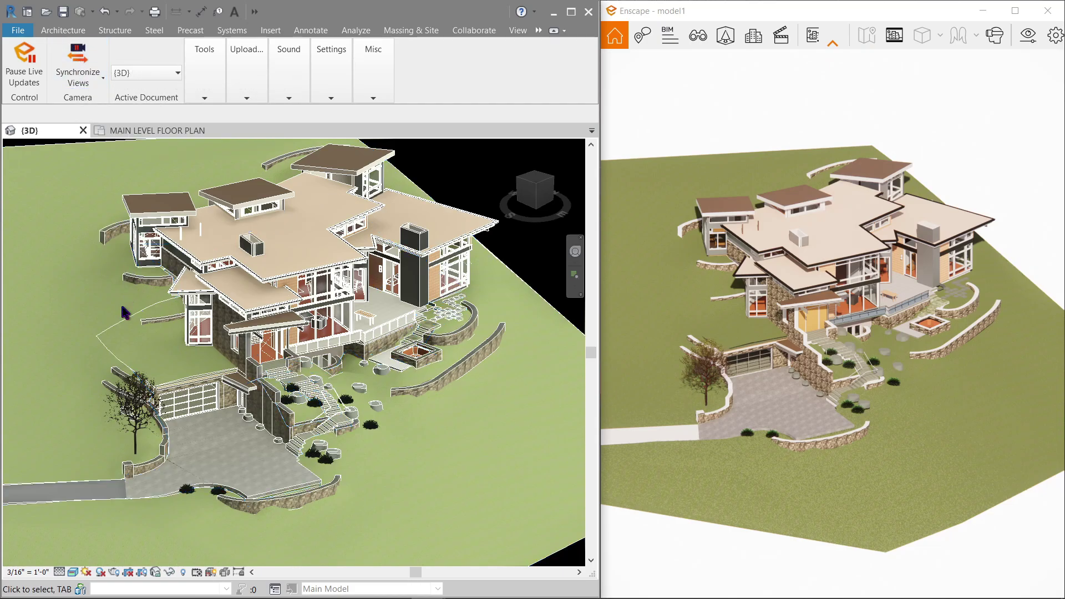
shift+middle_drag(126, 311, 222, 310)
scroll(218, 341, up, 3)
scroll(277, 342, down, 5)
middle_drag(261, 366, 105, 373)
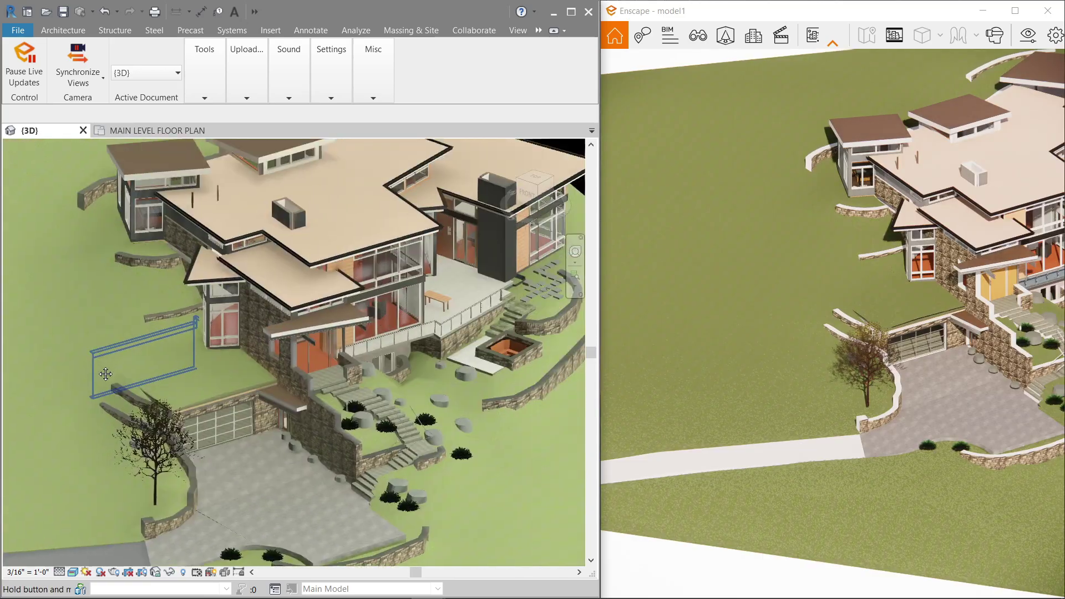
scroll(105, 373, down, 2)
shift+middle_drag(128, 329, 289, 283)
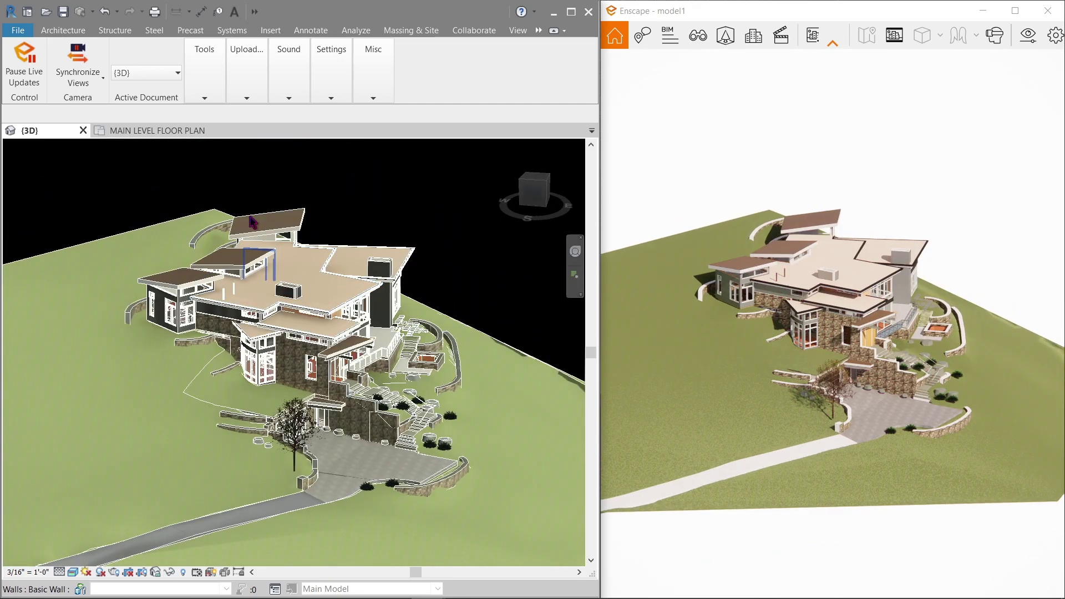
- Turn off view synchronization and switch the Enscape camera mode to Revit Live Camera
click(79, 55)
shift+middle_drag(431, 277, 353, 271)
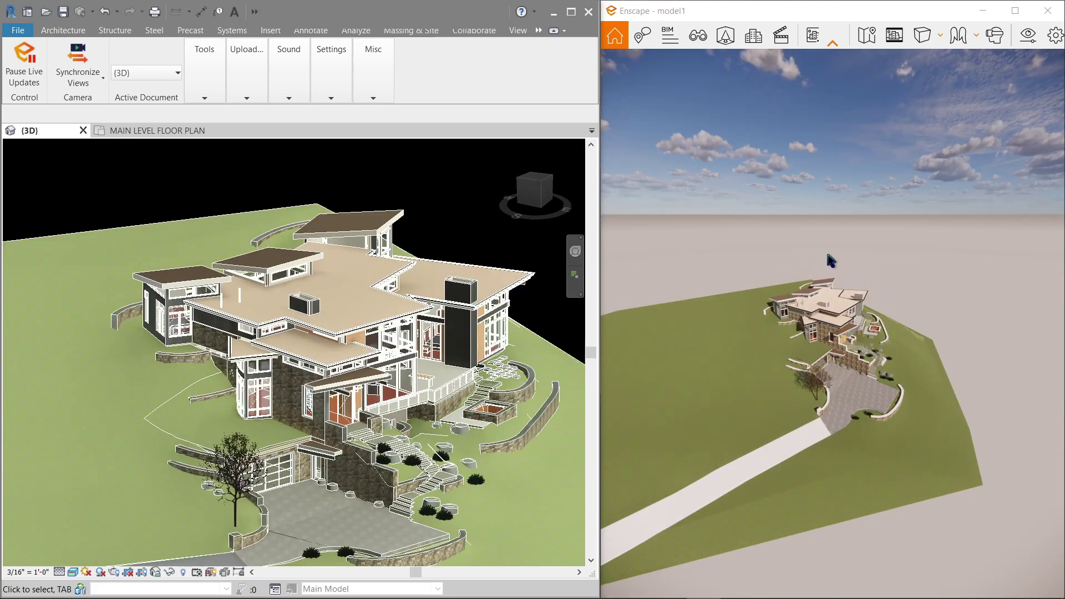
click(103, 83)
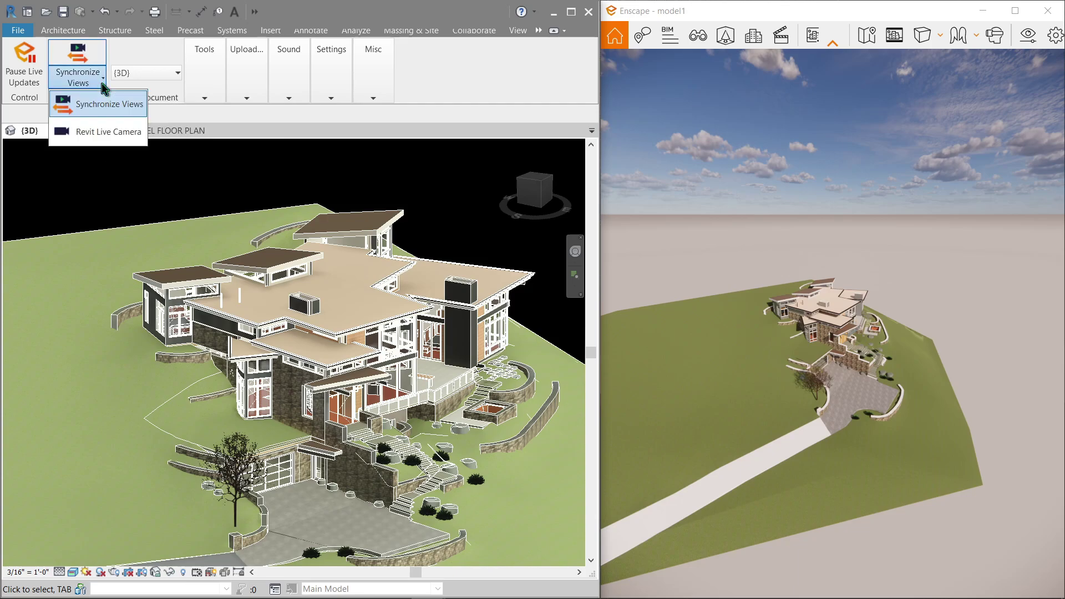
click(112, 133)
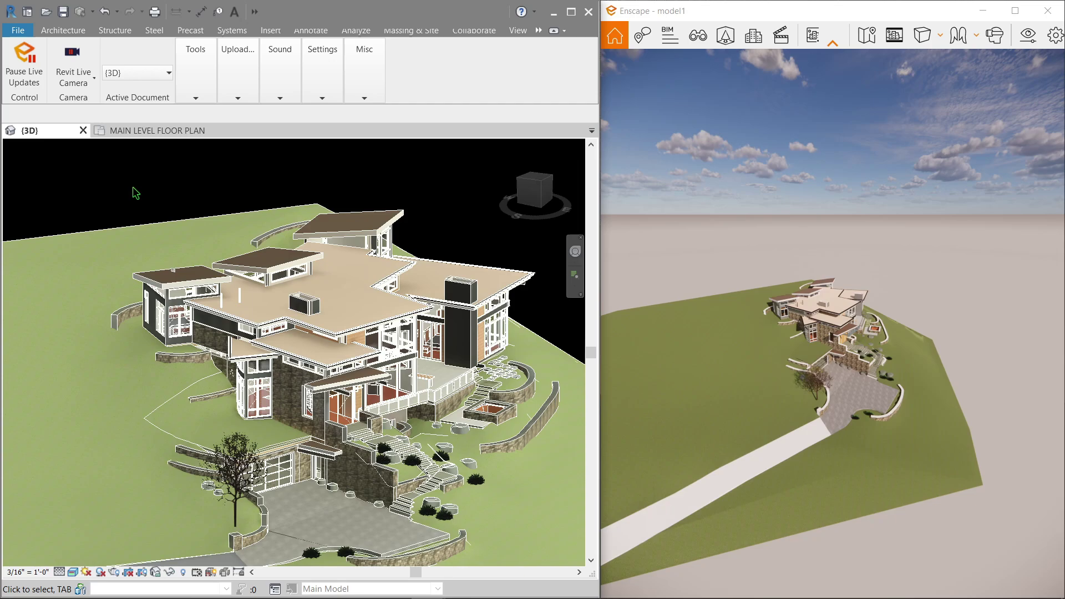
- Select the live camera object above the hillside west of the house and move it to a new spot there
scroll(134, 192, down, 5)
shift+middle_drag(135, 193, 249, 313)
click(353, 202)
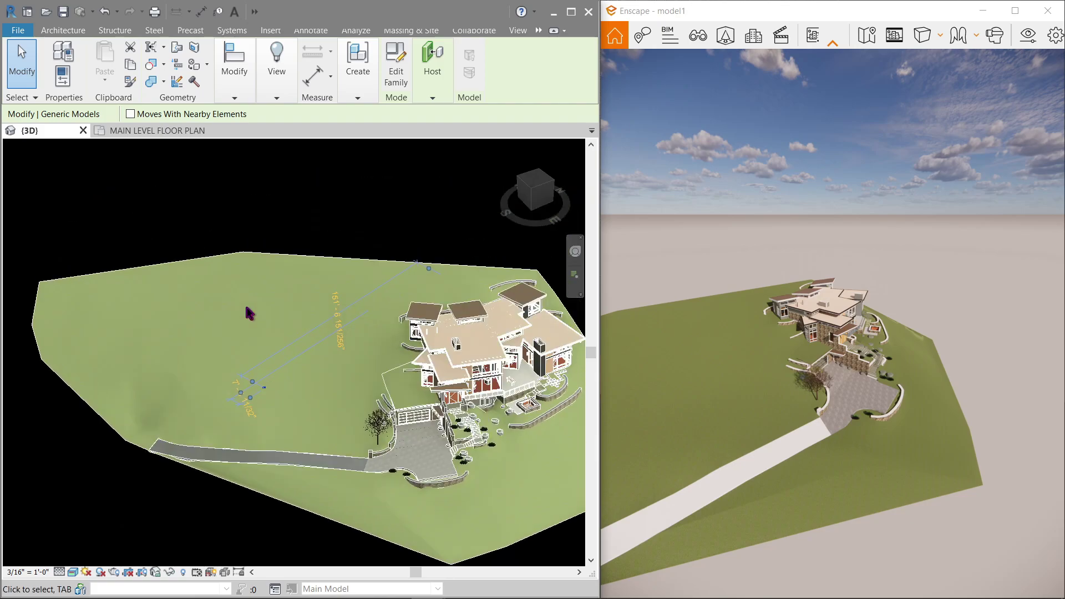
key(space)
click(269, 392)
click(270, 350)
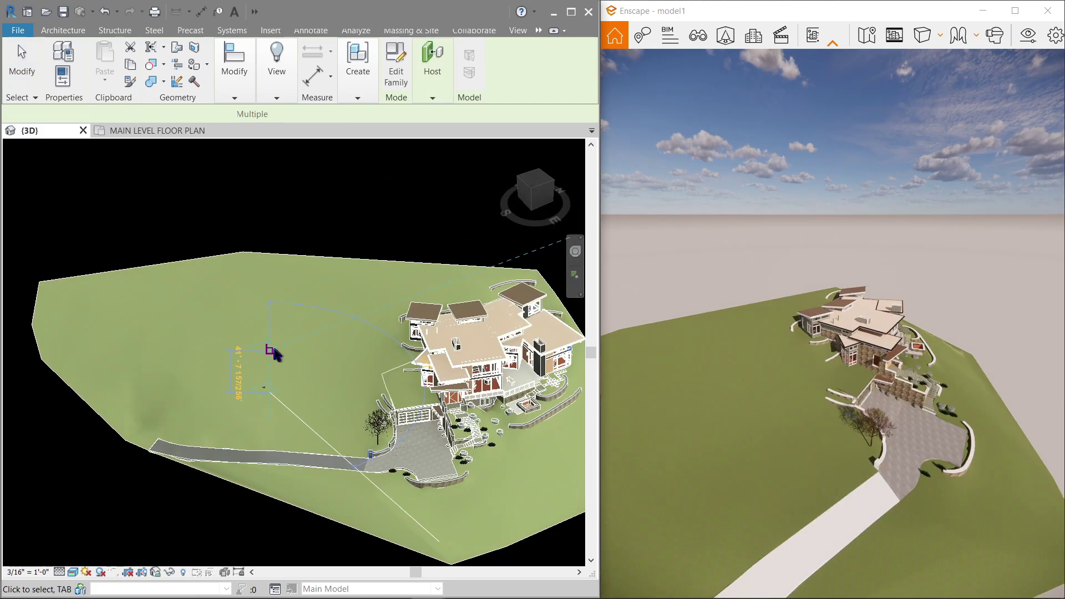
click(274, 353)
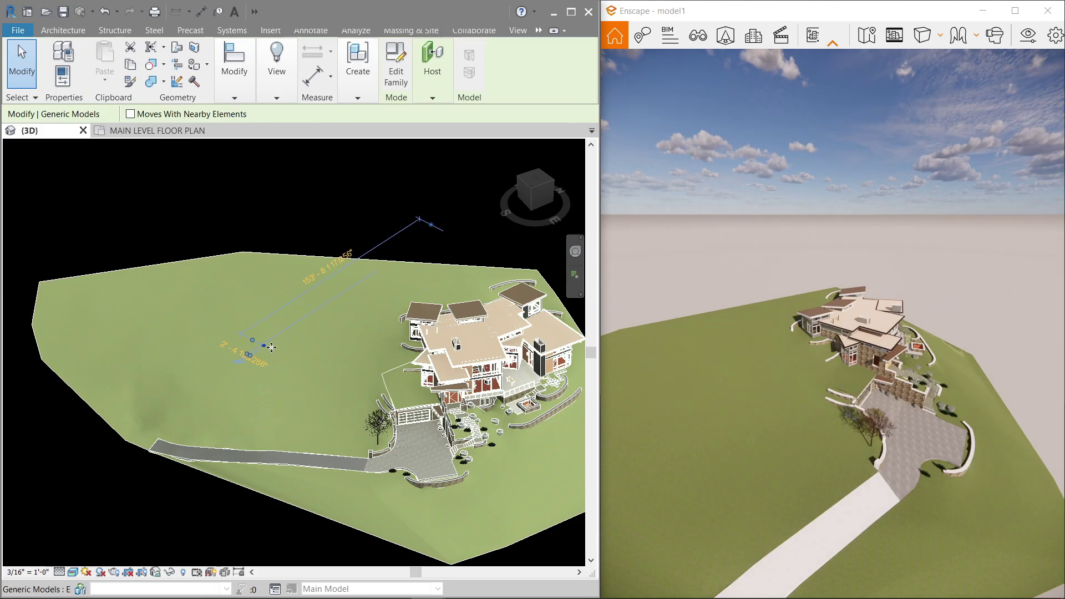
- Move the live camera object about 28'-10" toward the house
key(m)
key(v)
click(270, 348)
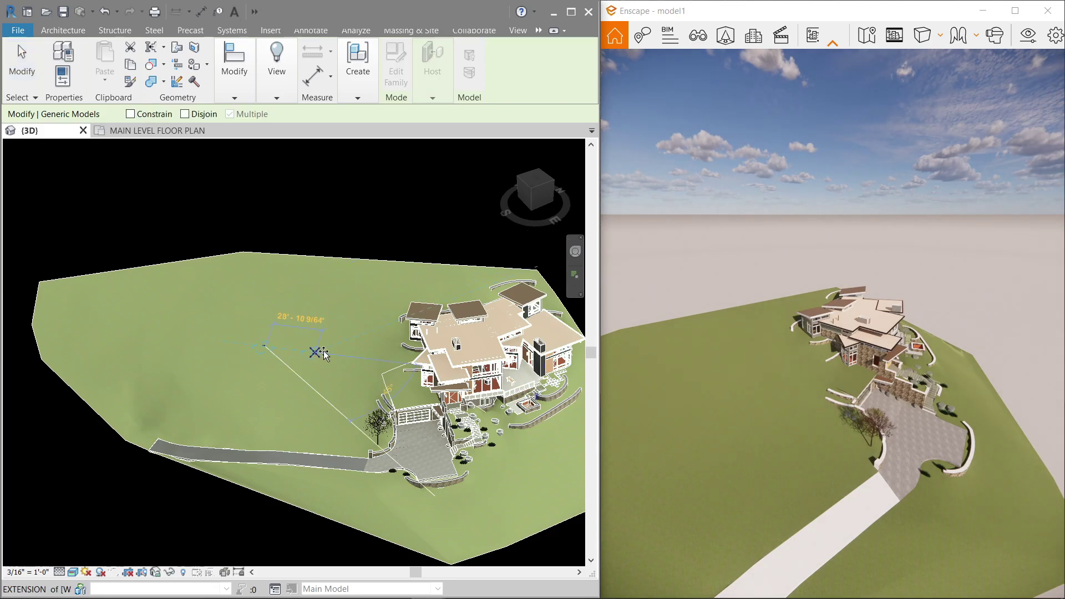
click(325, 356)
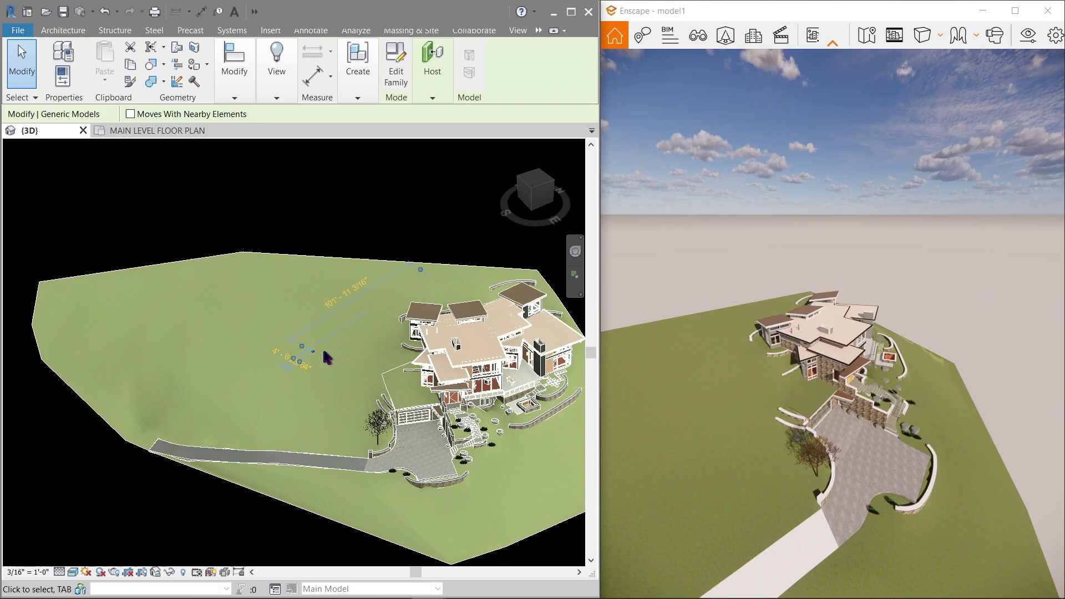
- Reposition the live camera object with two moves, first west of the driveway and finally east beyond it
middle_drag(327, 357, 275, 271)
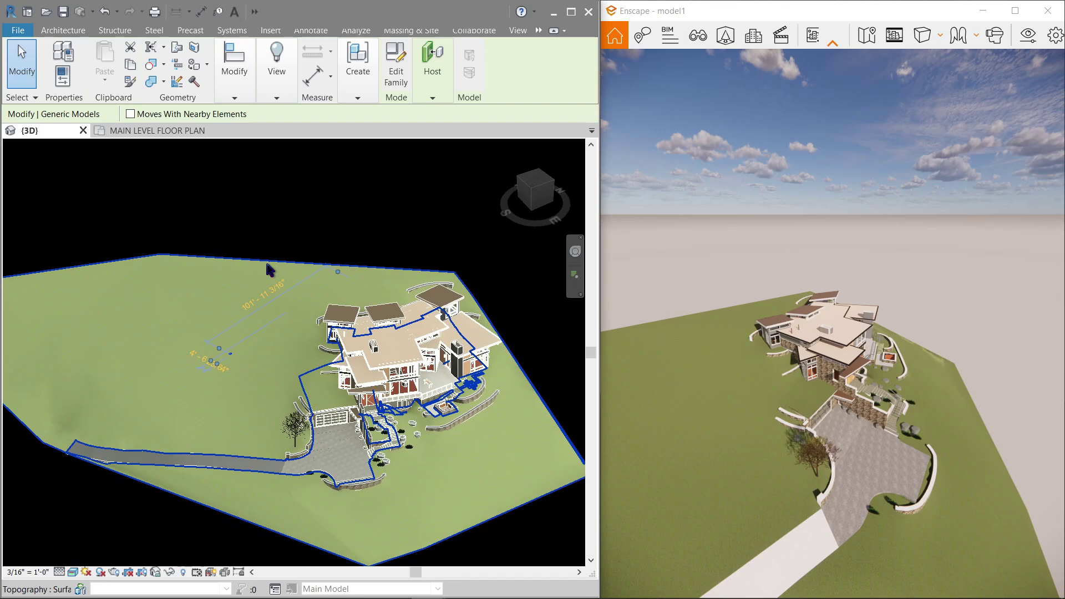
shift+middle_drag(268, 269, 428, 338)
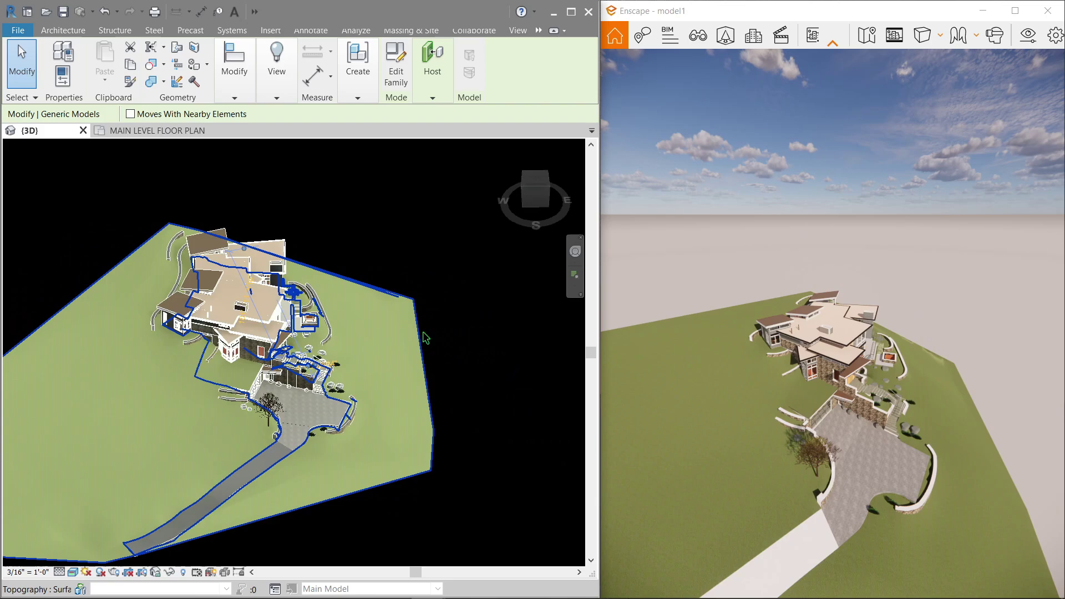
key(v)
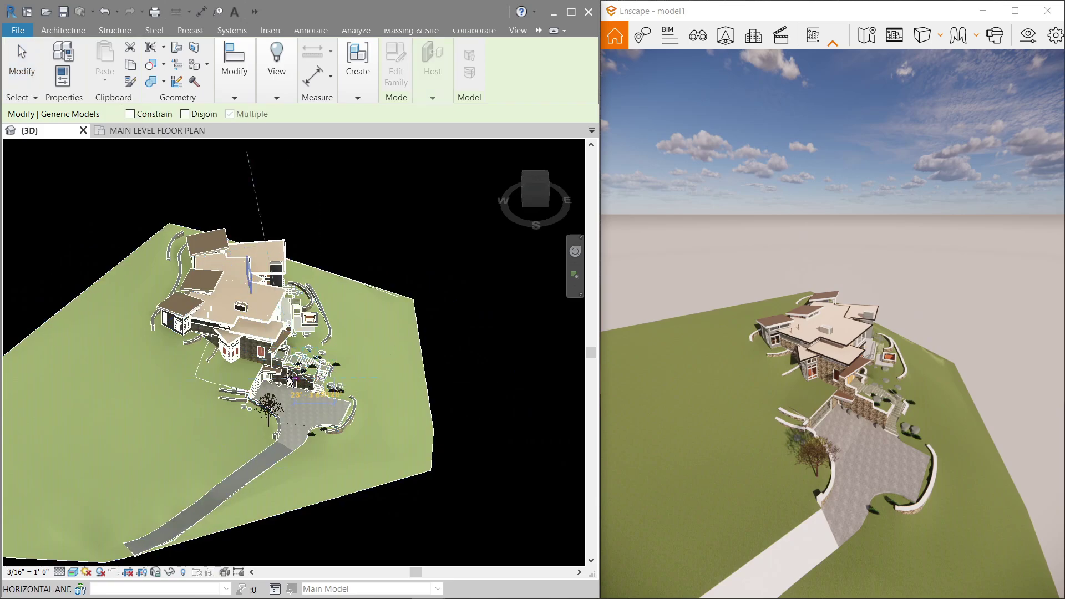
click(218, 395)
key(m)
key(v)
click(217, 400)
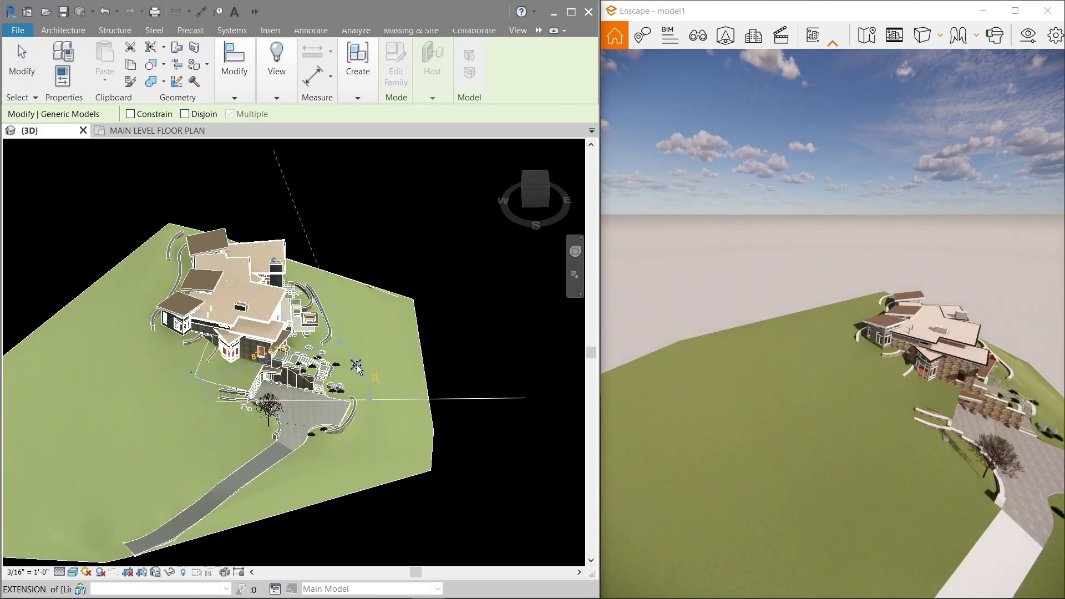
click(370, 355)
- Move the live camera object in plan orientation from the lawn south of the driveway to the planting bed beside the entry stairs
shift+middle_drag(401, 392, 452, 305)
scroll(449, 305, up, 10)
scroll(444, 305, down, 8)
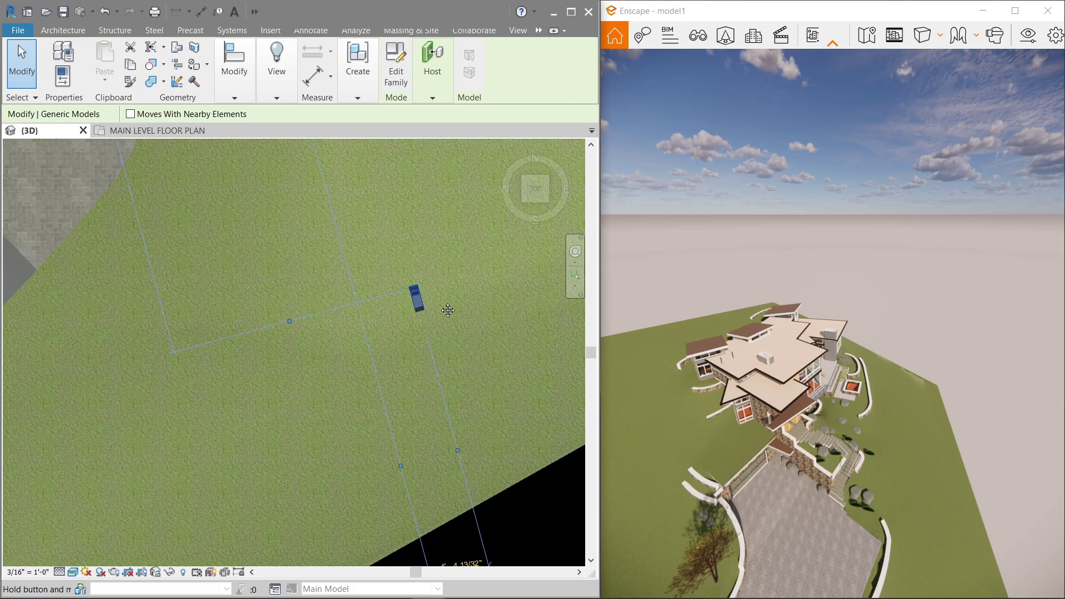
scroll(428, 234, down, 4)
key(m)
key(v)
click(405, 426)
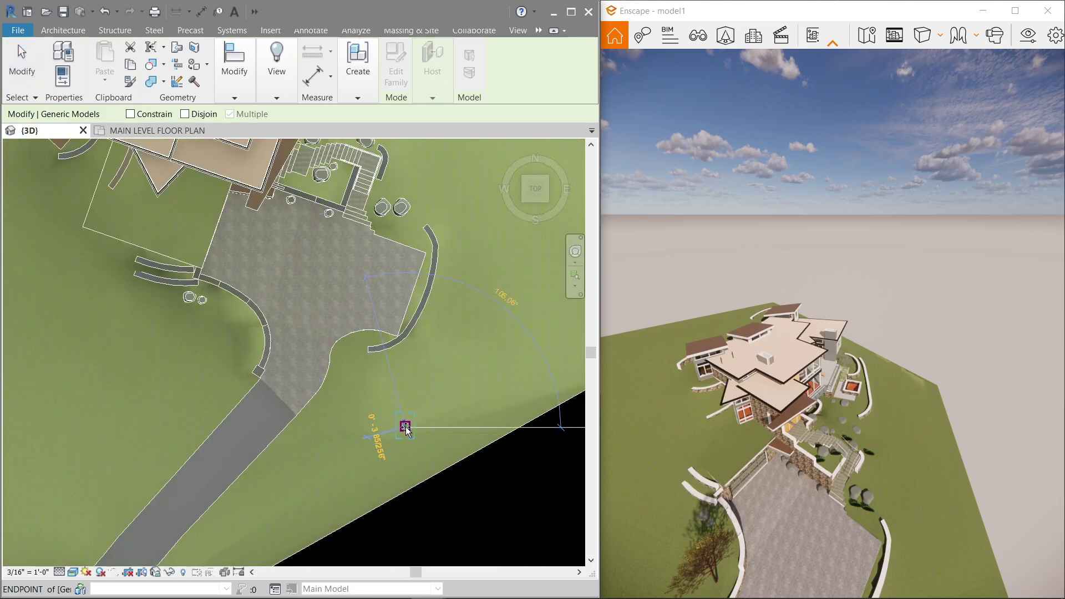
click(366, 220)
scroll(366, 221, up, 3)
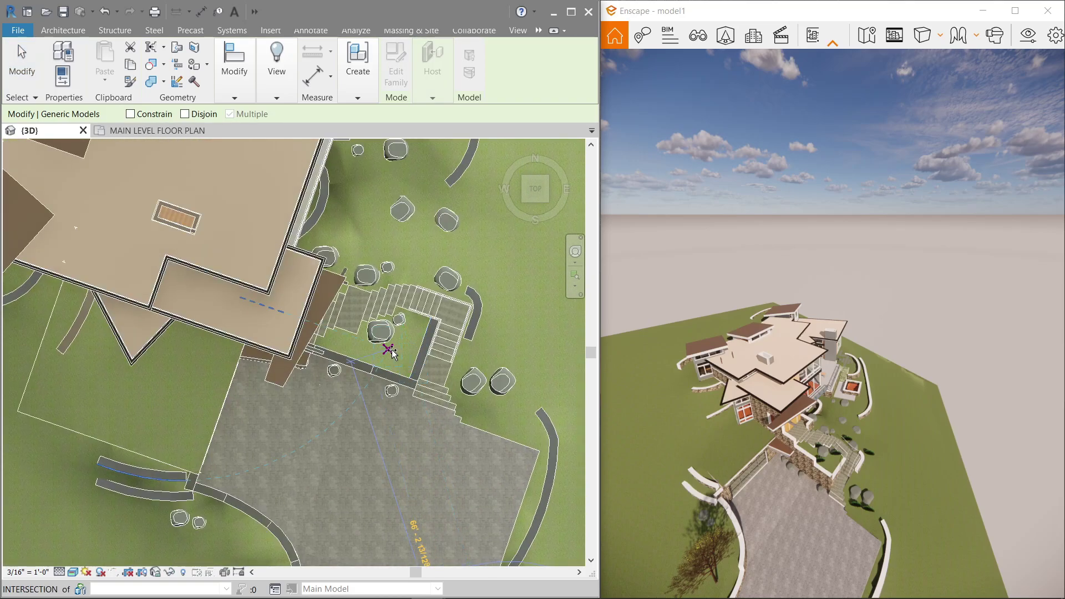
click(390, 351)
key(Escape)
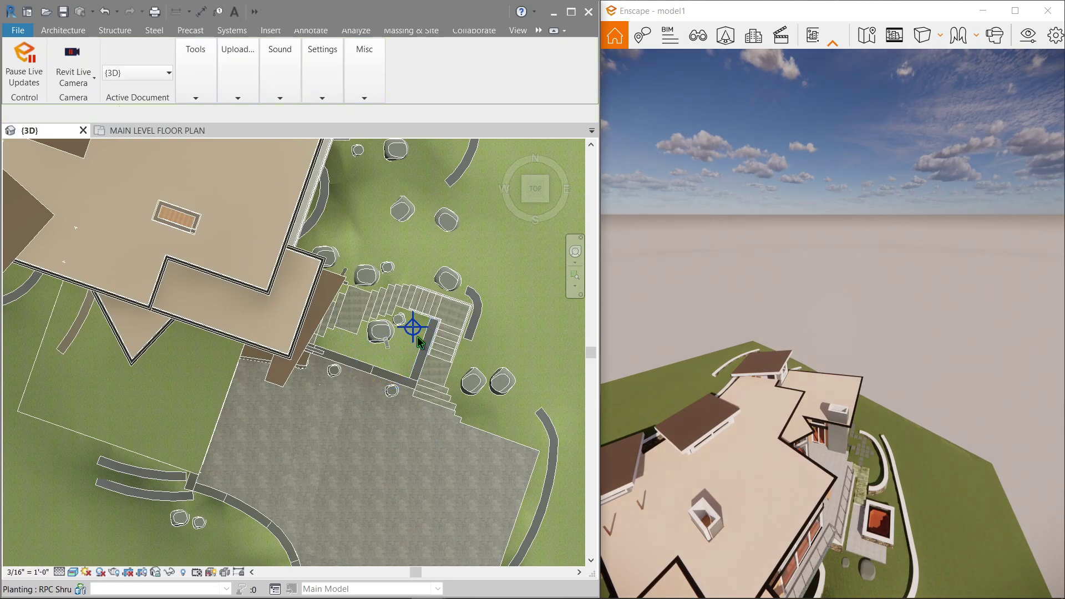
- Select the live camera object and lower it from high above the house to the entry stairs, working in a side-on view
mouse_move(426, 333)
shift+middle_down()
mouse_move(487, 361)
mouse_move(439, 350)
shift+middle_up()
scroll(488, 480, down, 1)
click(481, 378)
scroll(480, 379, down, 1)
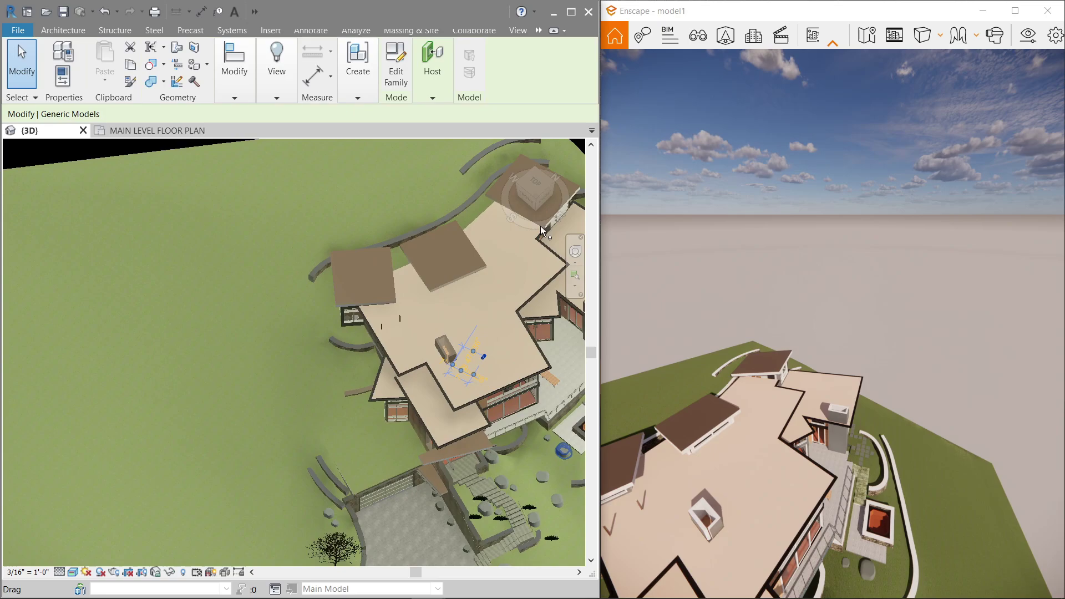
click(544, 204)
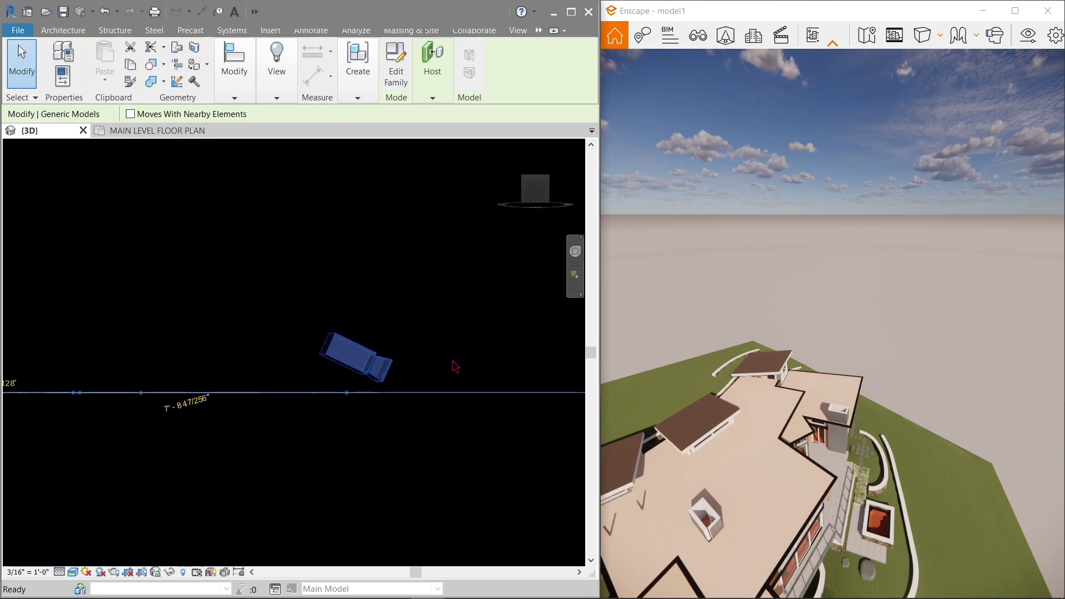
scroll(476, 401, down, 1)
middle_drag(484, 417, 357, 295)
scroll(373, 328, down, 4)
scroll(390, 342, up, 2)
key(m)
key(v)
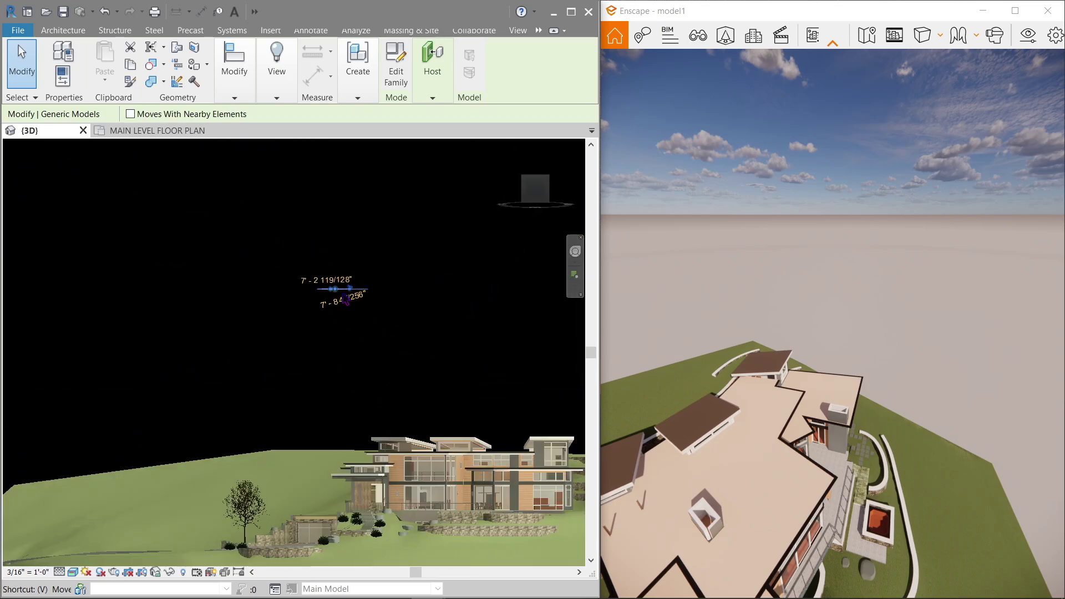
click(345, 286)
scroll(373, 497, up, 4)
middle_drag(371, 502, 361, 367)
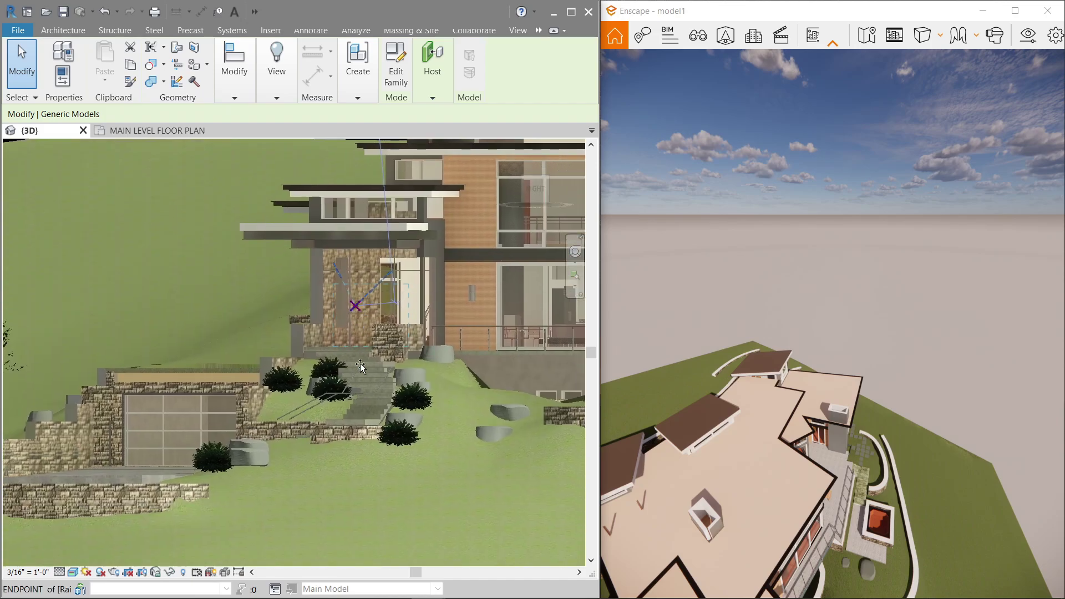
scroll(361, 366, up, 1)
drag(283, 416, 271, 416)
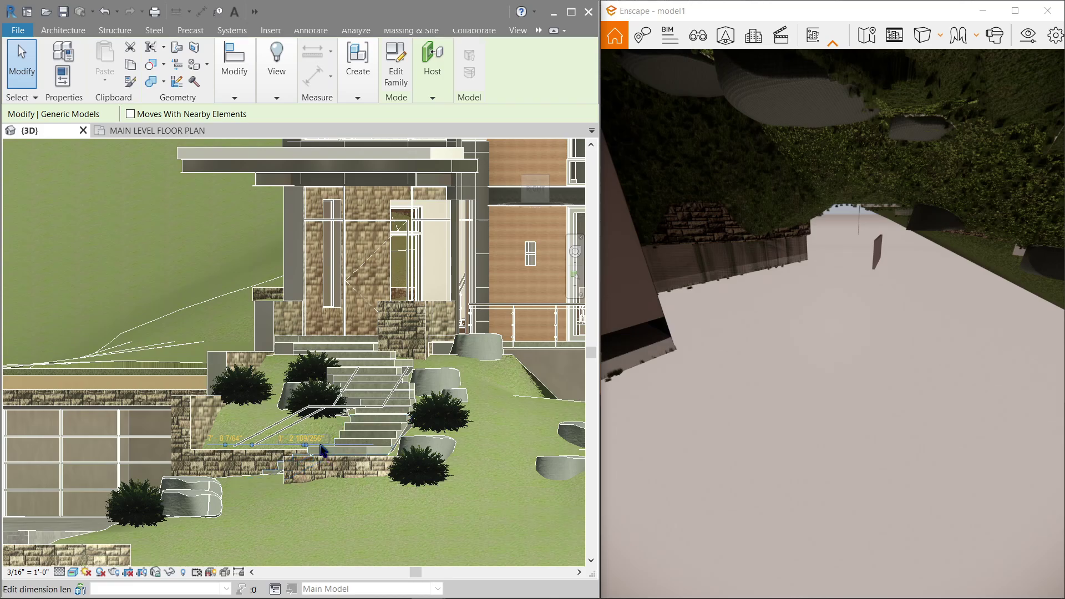
- Move the live camera object up from the lower stairs to the level of the front entry
key(m)
key(v)
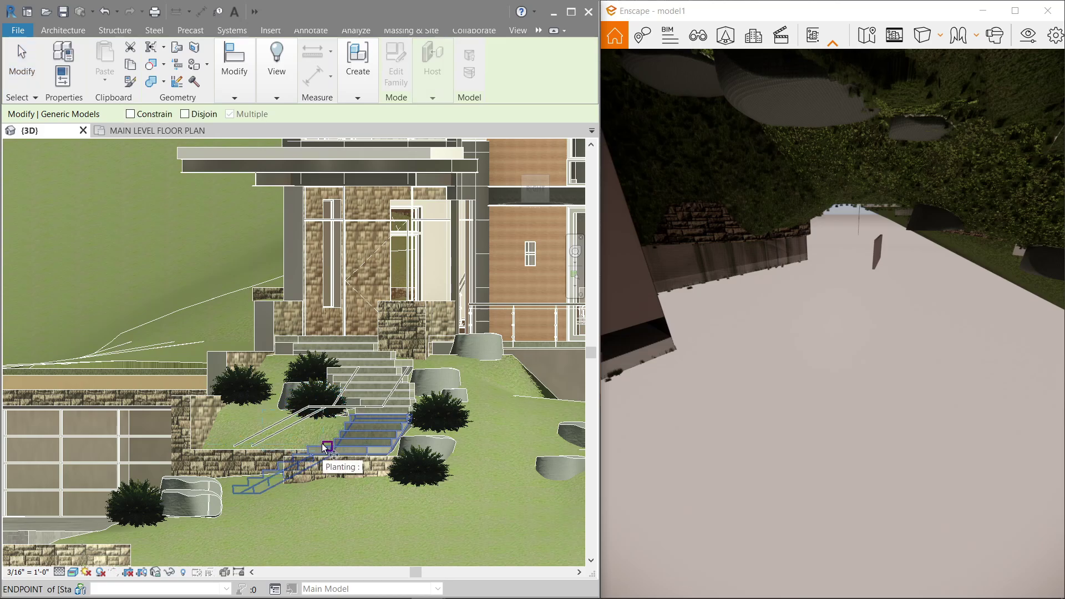
click(327, 446)
click(315, 324)
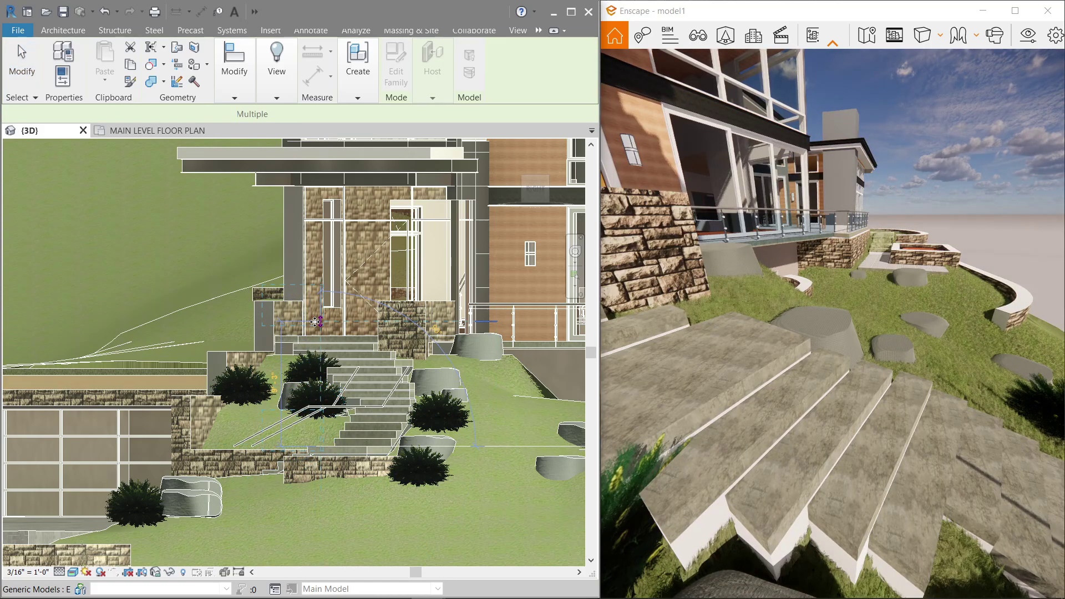
- Fly the camera in the Enscape window lower over the entry garden, looking along the stairs, and return to the Revit 3D view
scroll(821, 366, down, 4)
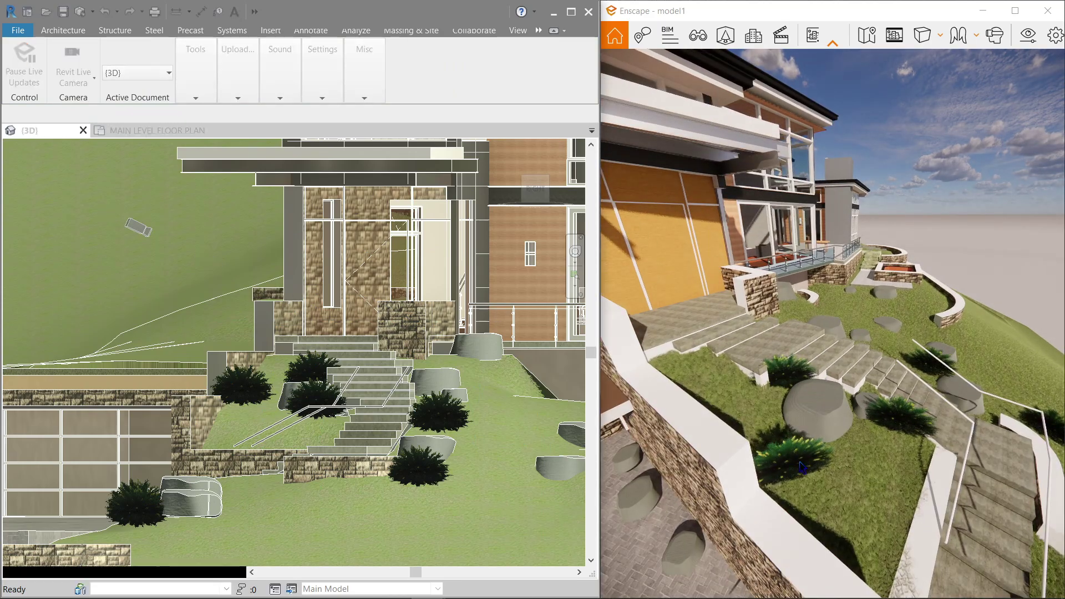
drag(799, 441, 797, 462)
key(q)
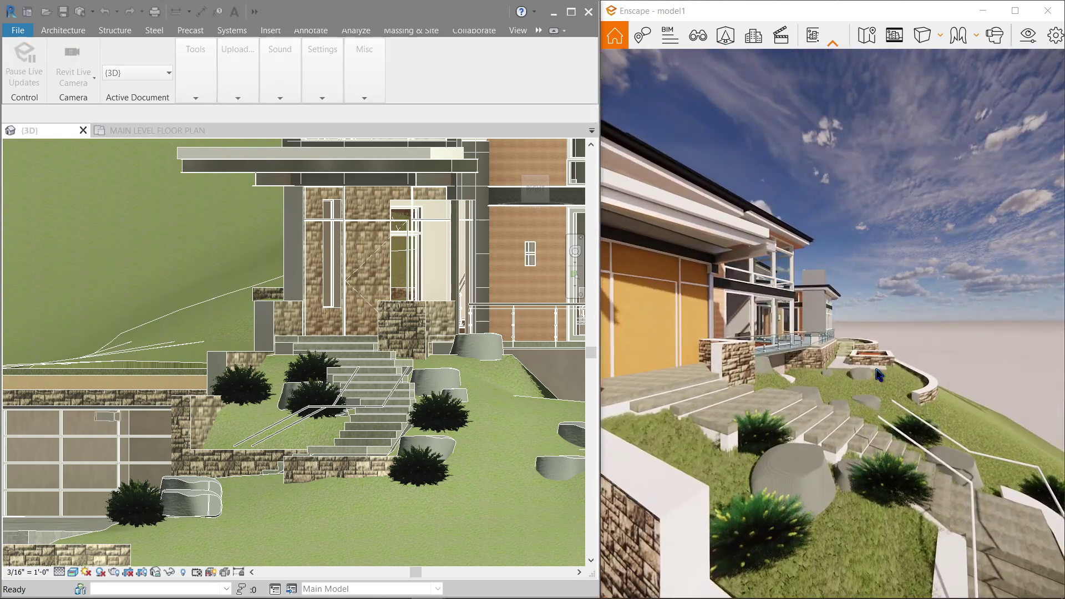
click(111, 282)
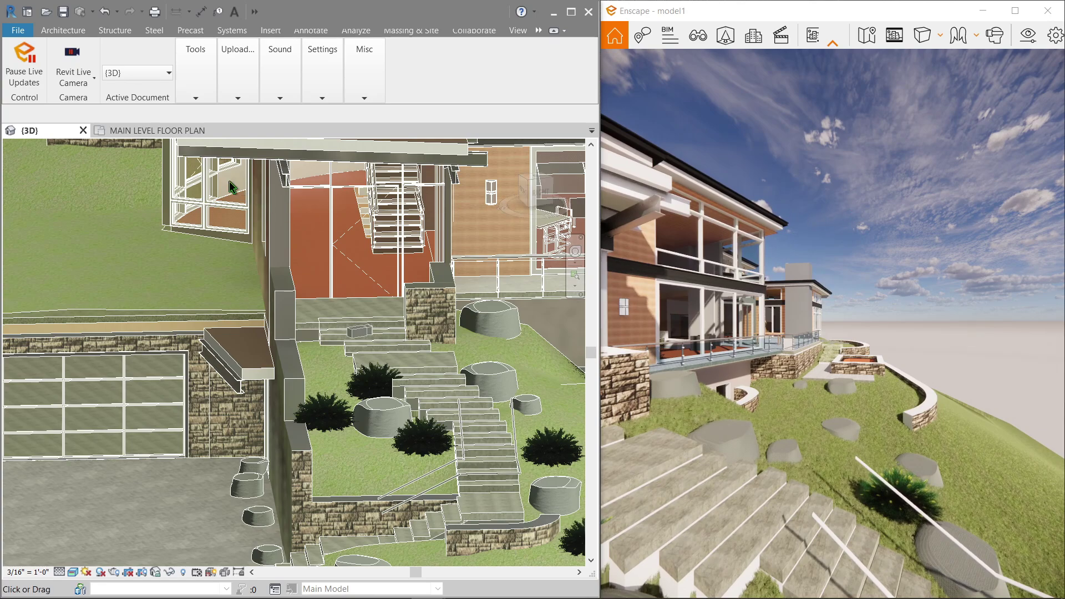
- Open the MAIN LEVEL FLOOR PLAN view at the front entry and its exterior stairs
click(147, 134)
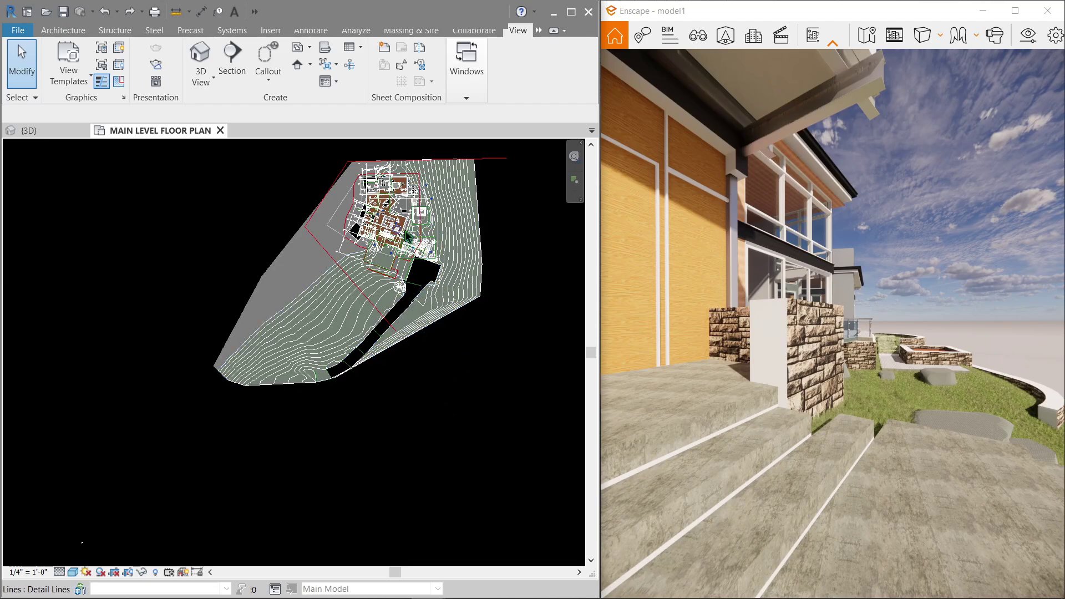
scroll(409, 240, up, 10)
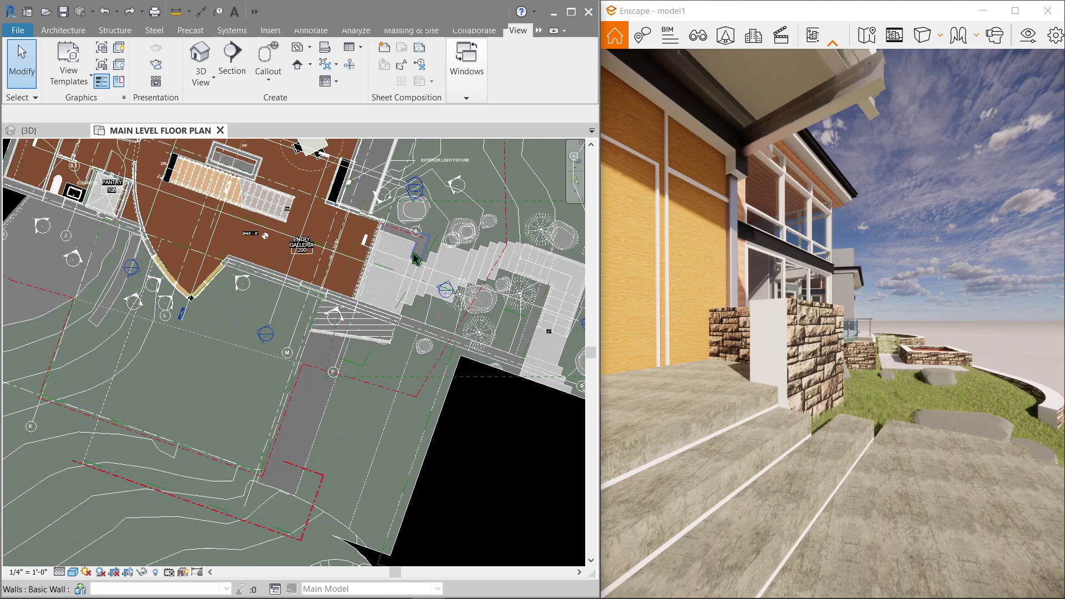
- Move the live camera object from the entry garden into the Great Room, just beyond the dining table
middle_drag(439, 259, 296, 224)
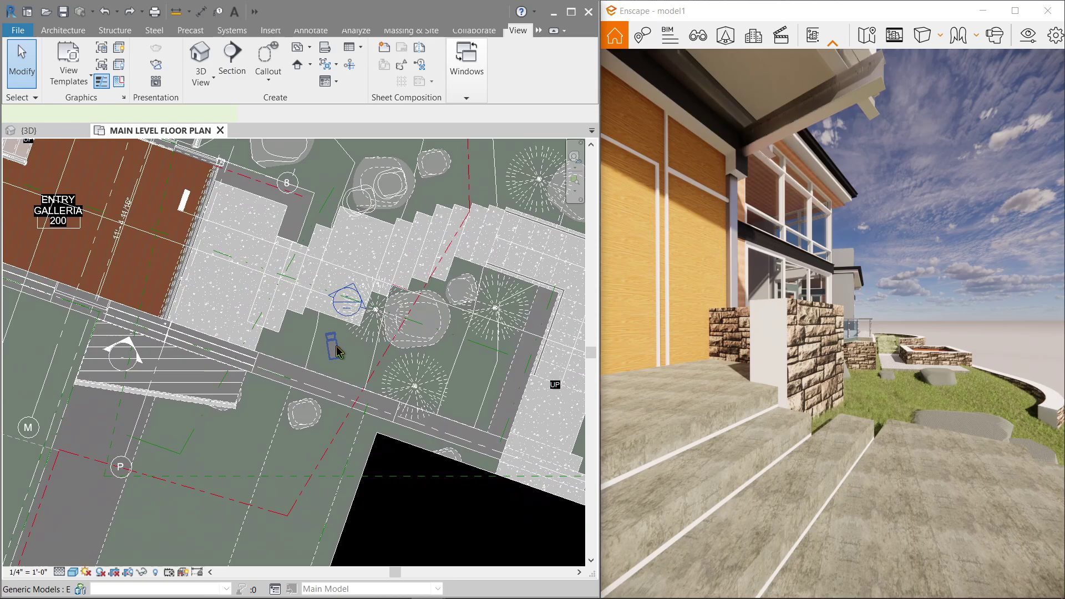
click(337, 346)
middle_drag(297, 250, 438, 318)
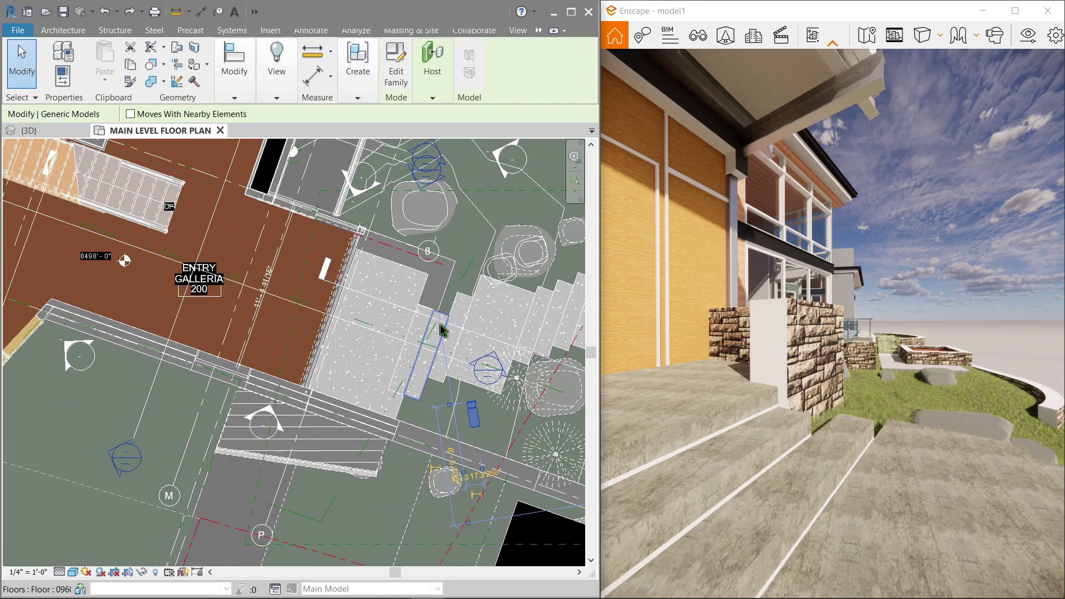
middle_drag(457, 357, 472, 406)
key(m)
key(v)
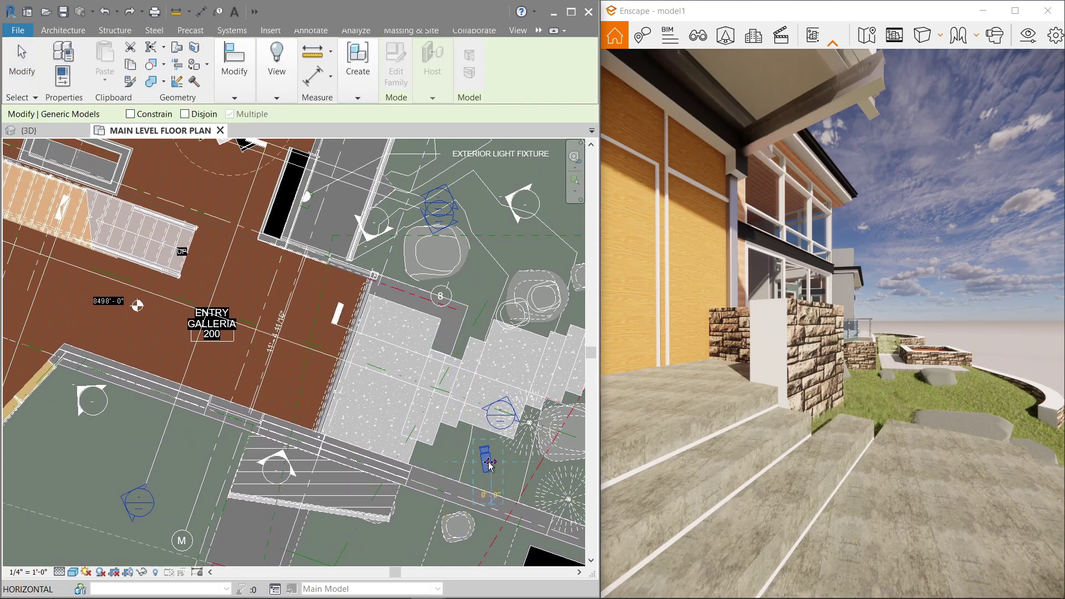
middle_drag(327, 367, 502, 489)
middle_drag(423, 304, 375, 483)
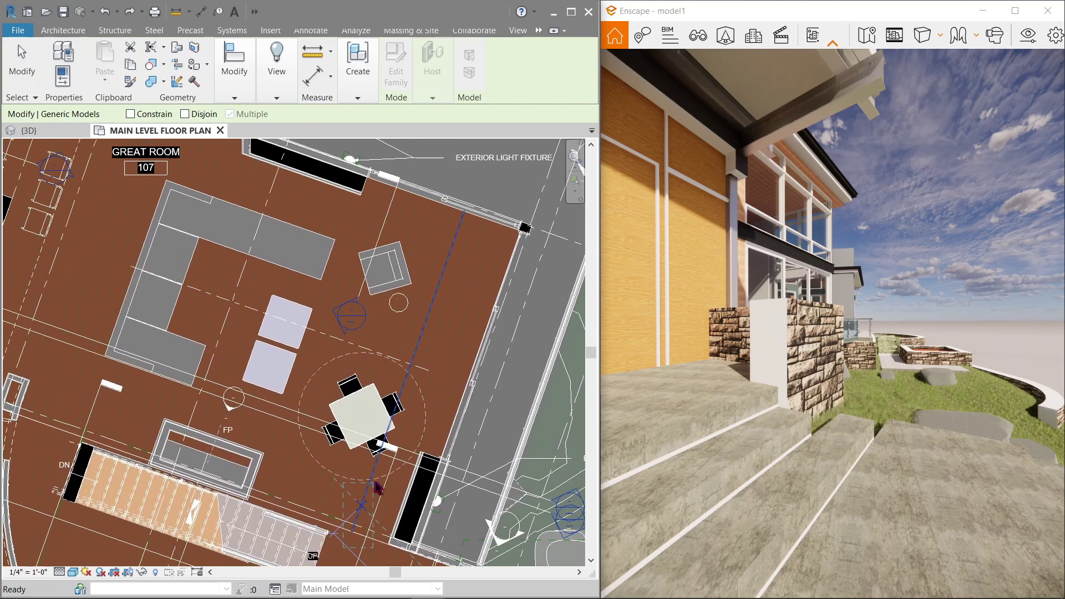
click(404, 333)
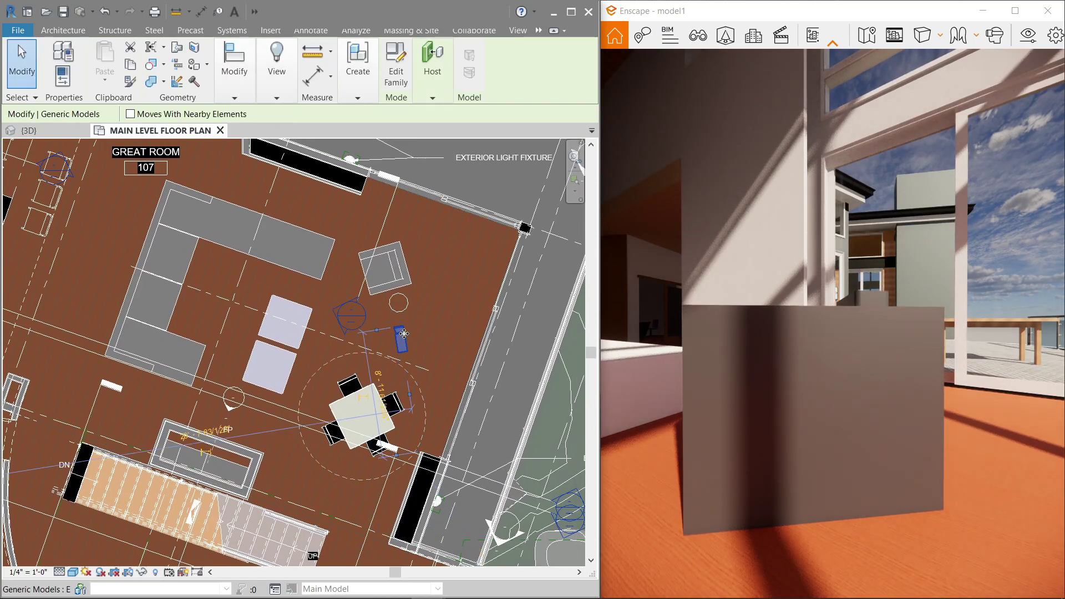
key(Escape)
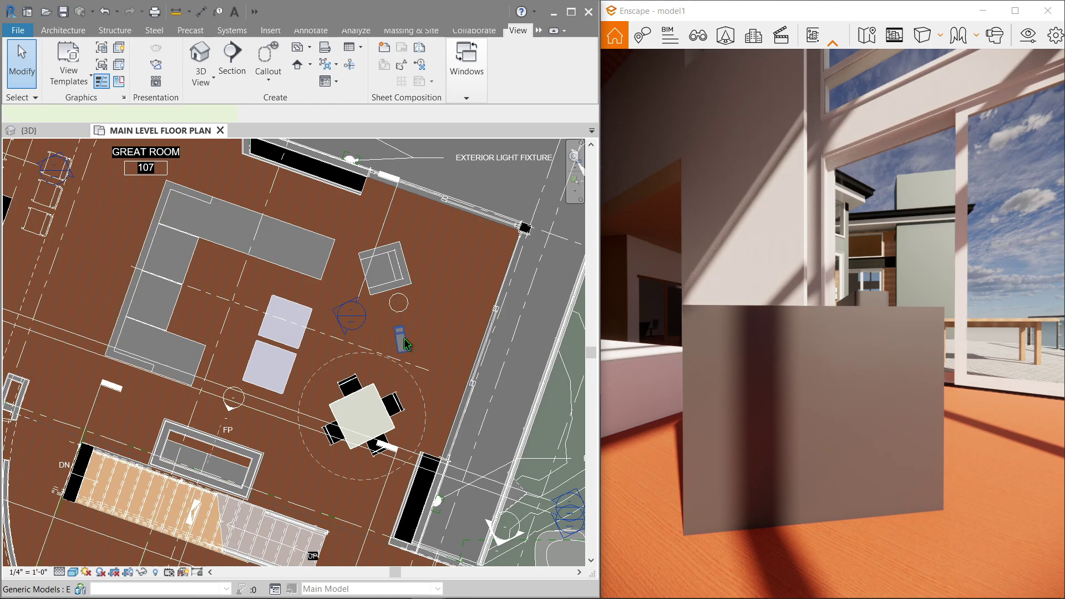
- Rotate the live camera in the Great Room so it faces the black corner column between the two glazed walls
click(404, 340)
middle_drag(382, 161, 367, 253)
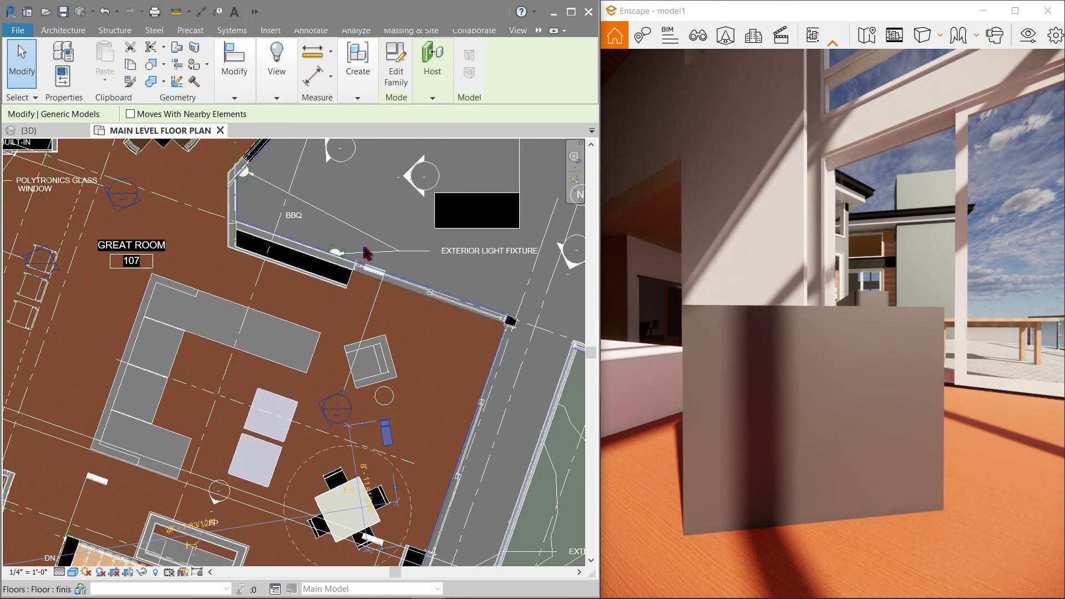
key(r)
key(o)
click(345, 199)
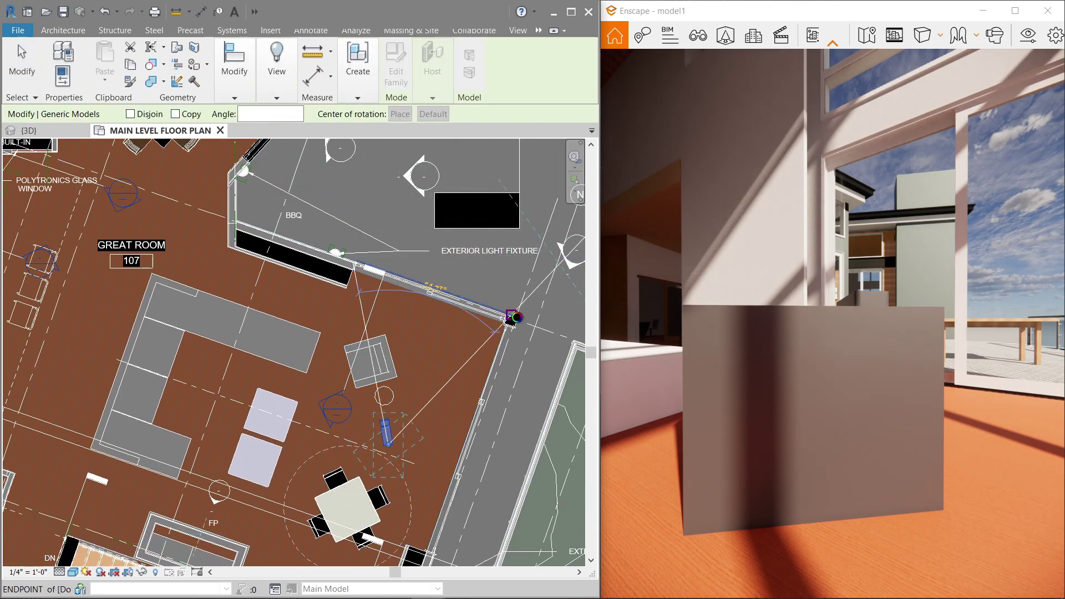
click(511, 315)
middle_drag(518, 381, 455, 309)
- Rotate the live camera further clockwise so it looks straight out through the glazed wall along the terrace
click(333, 367)
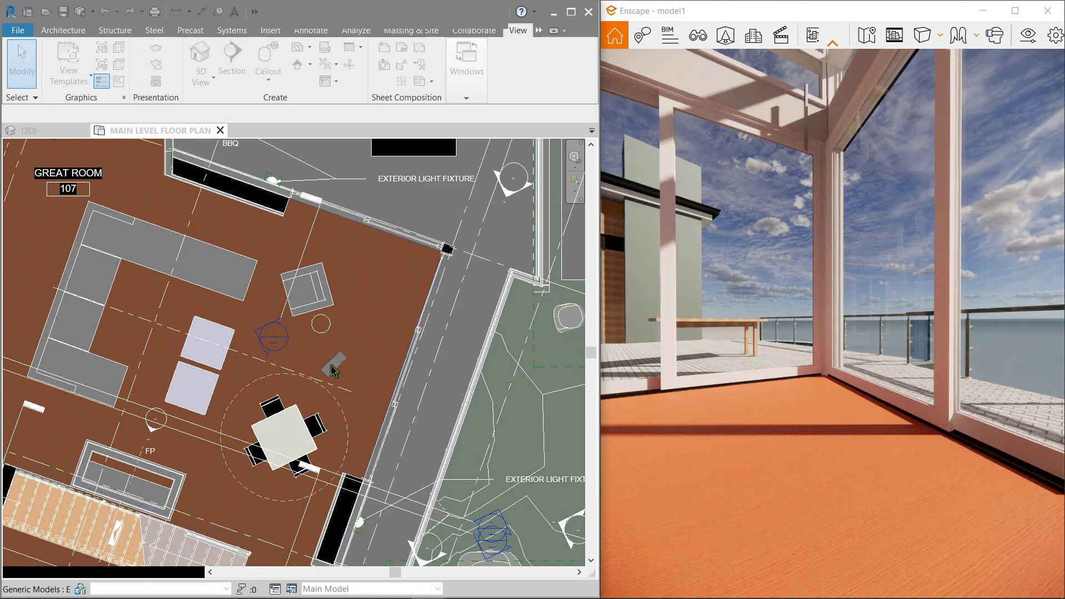
key(r)
key(o)
click(419, 201)
key(Escape)
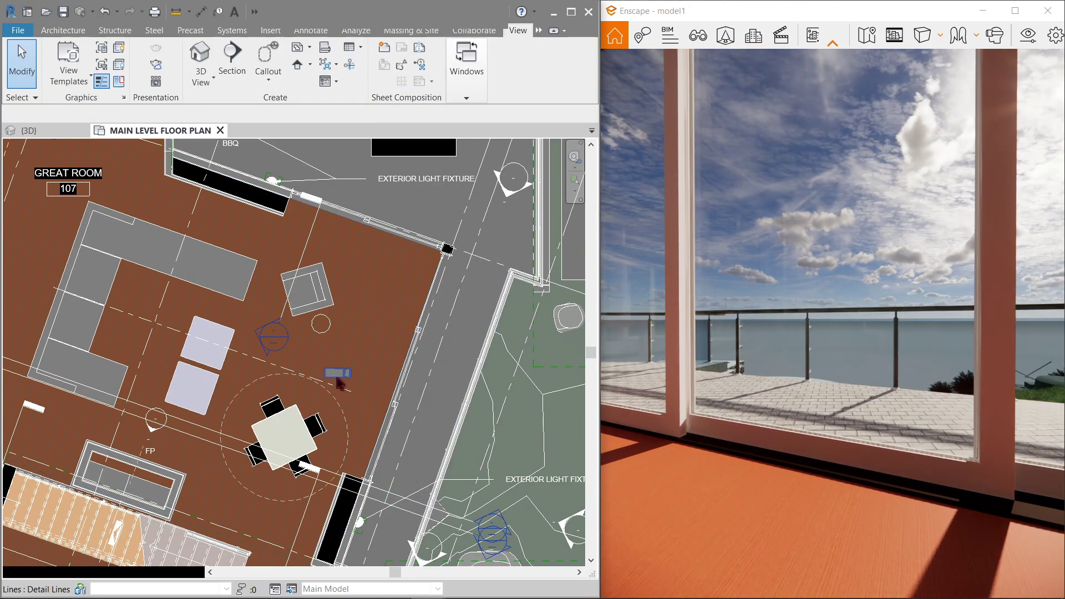
- Select the live camera object and turn on the Properties palette to show its parameters
click(338, 374)
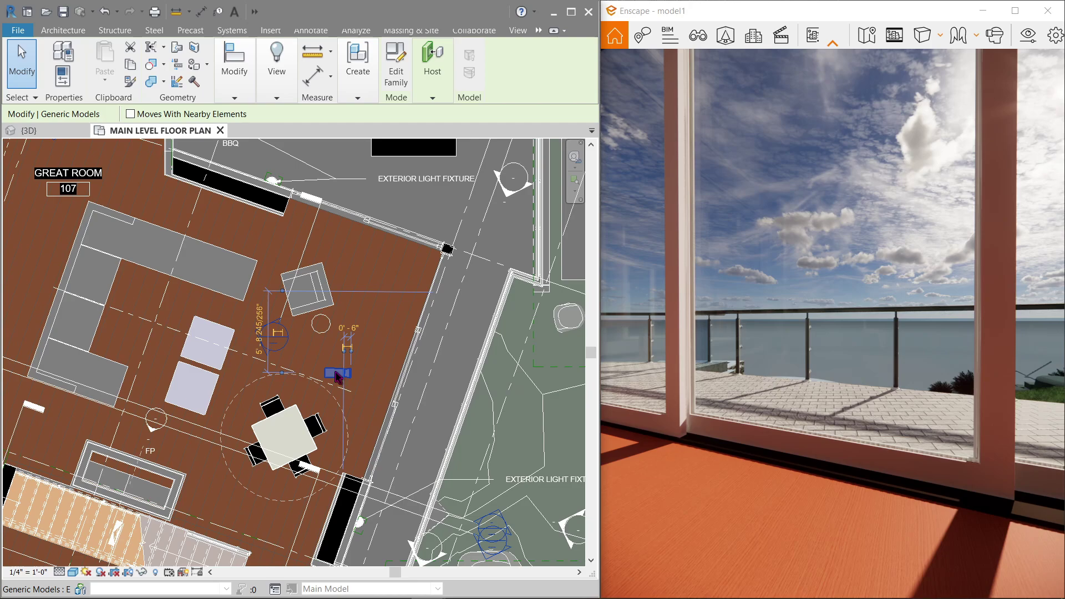
key(Escape)
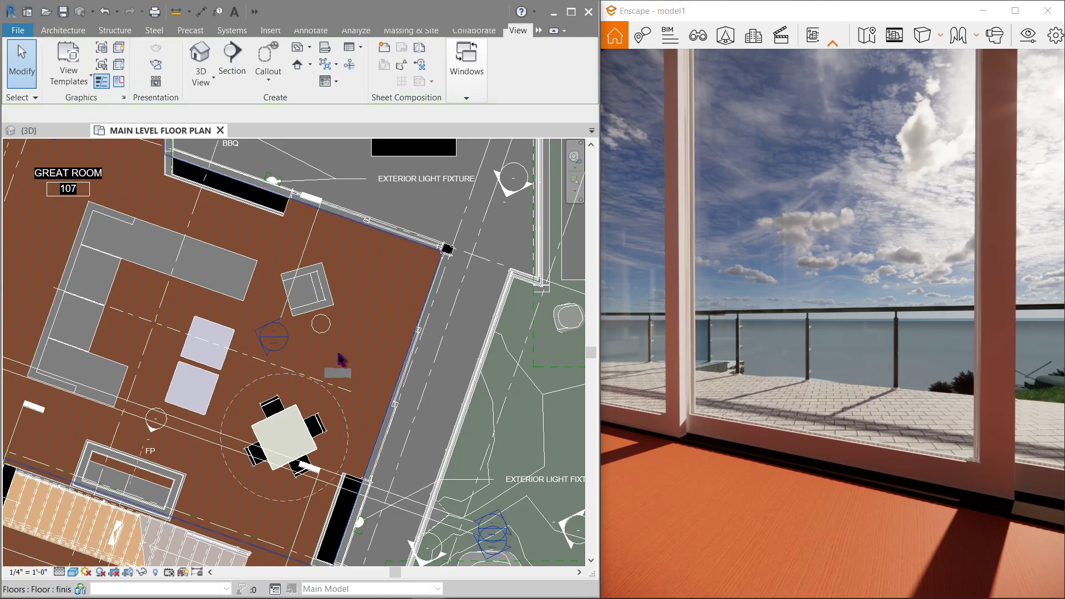
click(339, 377)
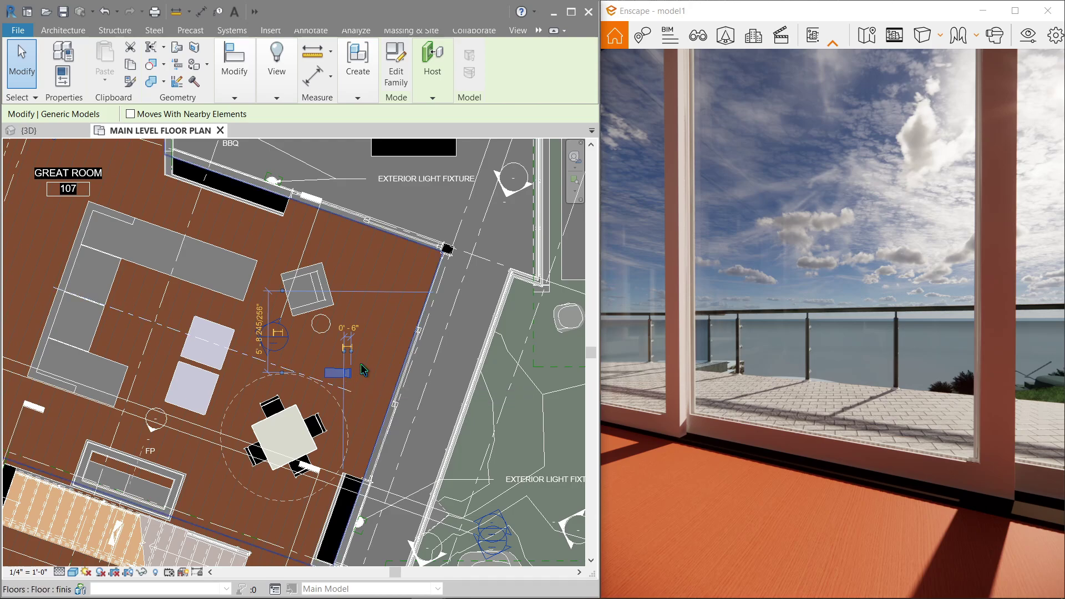
click(519, 30)
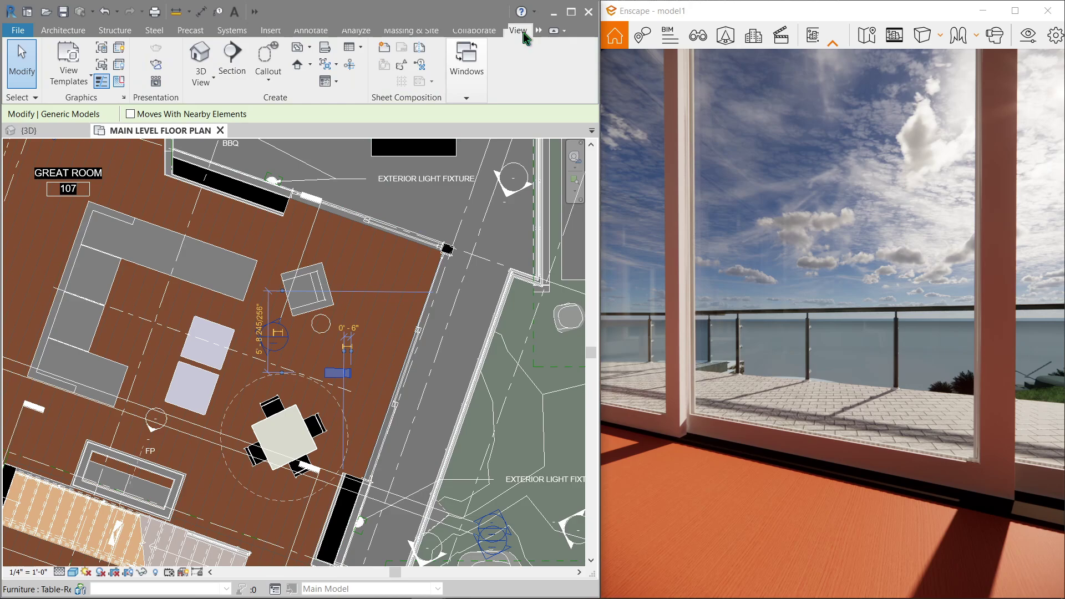
click(468, 94)
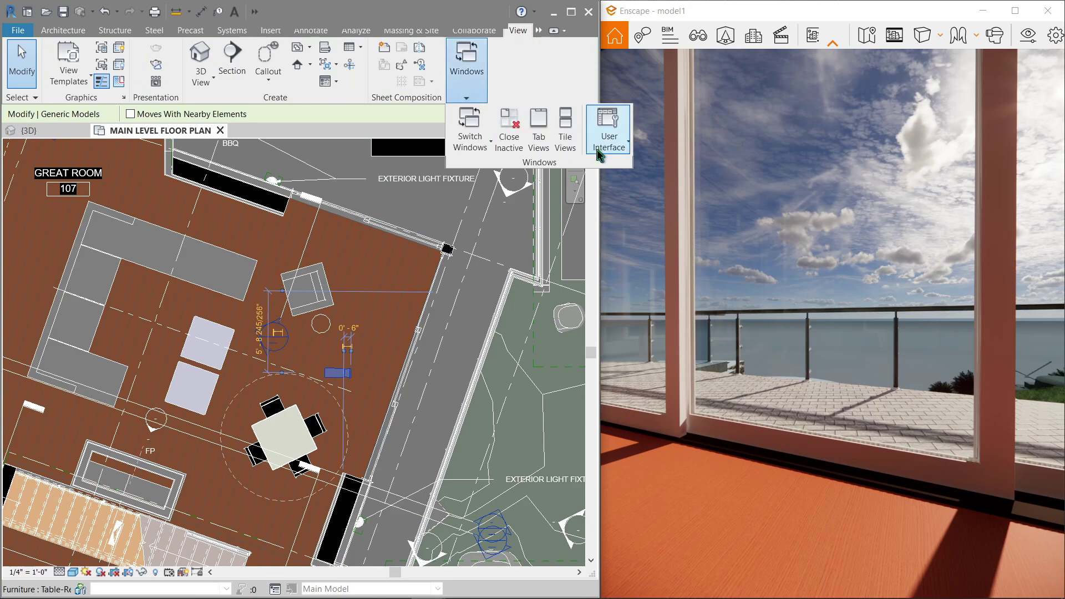
click(616, 155)
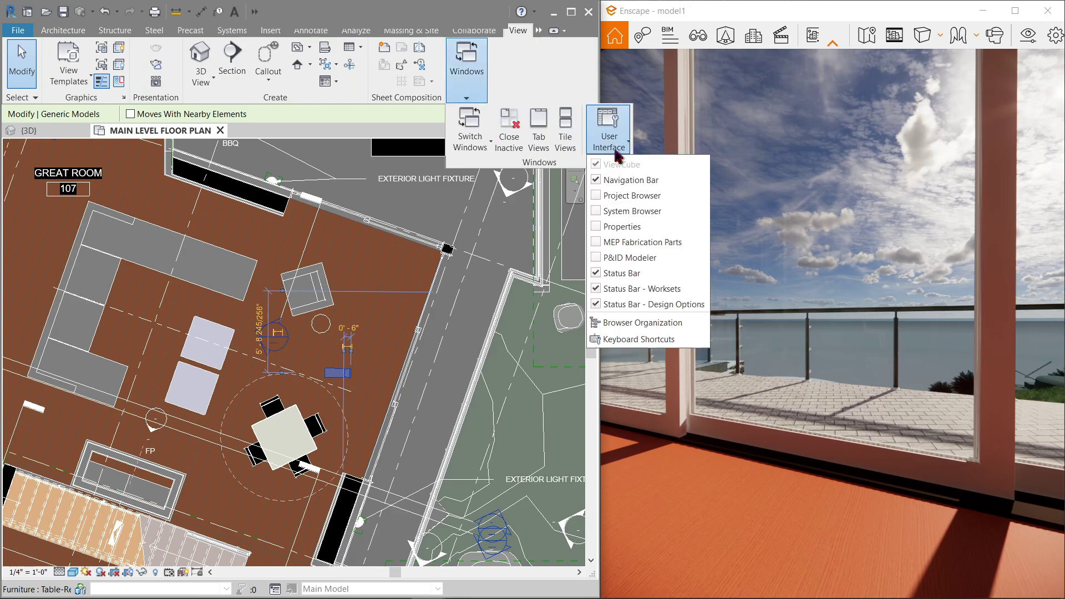
click(612, 227)
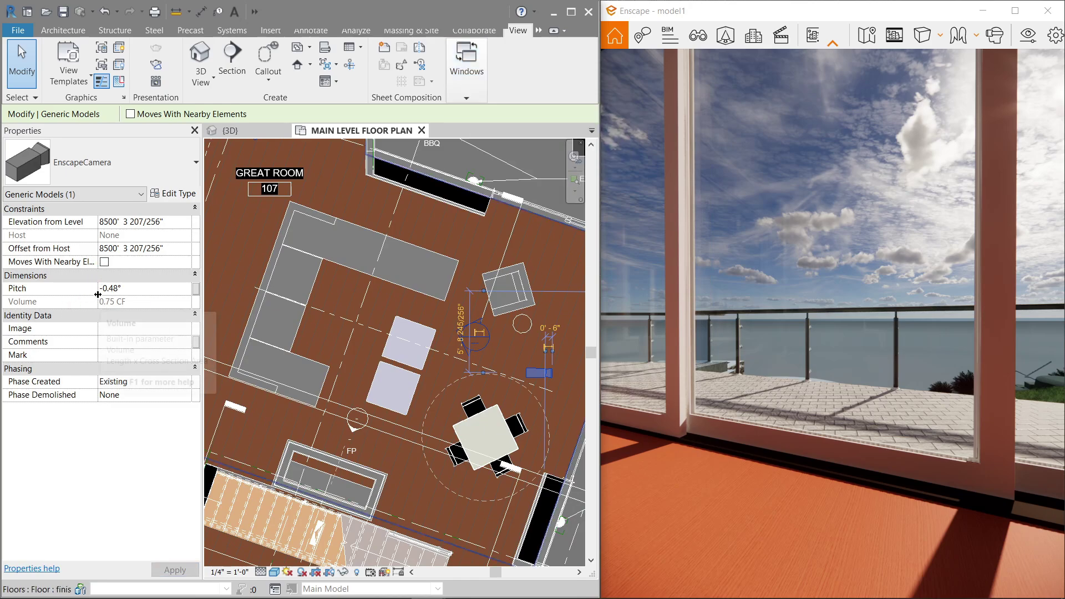
middle_drag(487, 364, 383, 333)
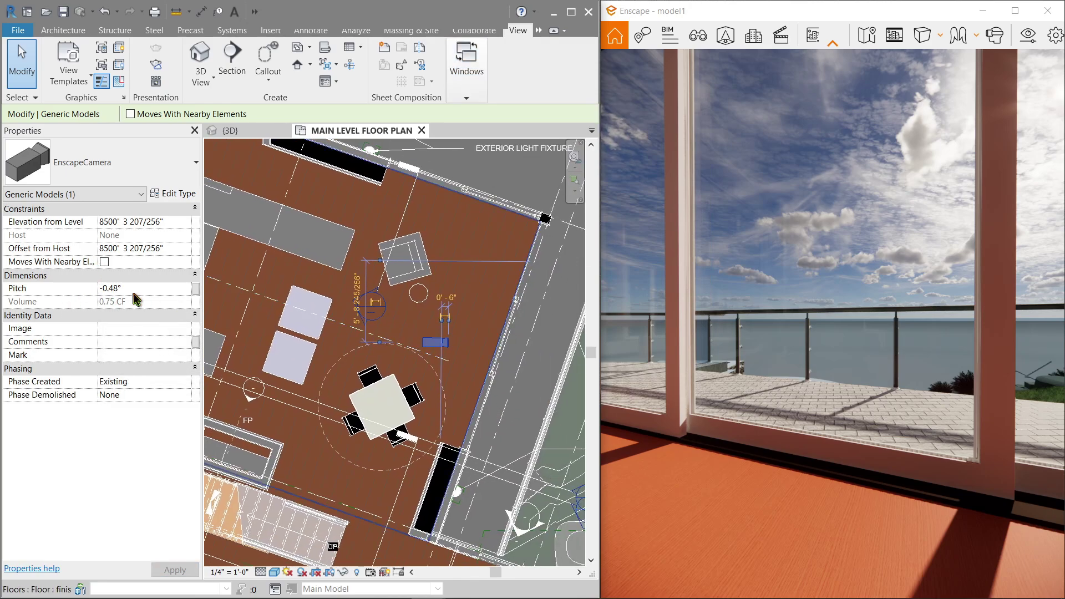
- Move the live camera about 8' 5" out of the Great Room through the glazed wall to the edge of the terrace
click(475, 357)
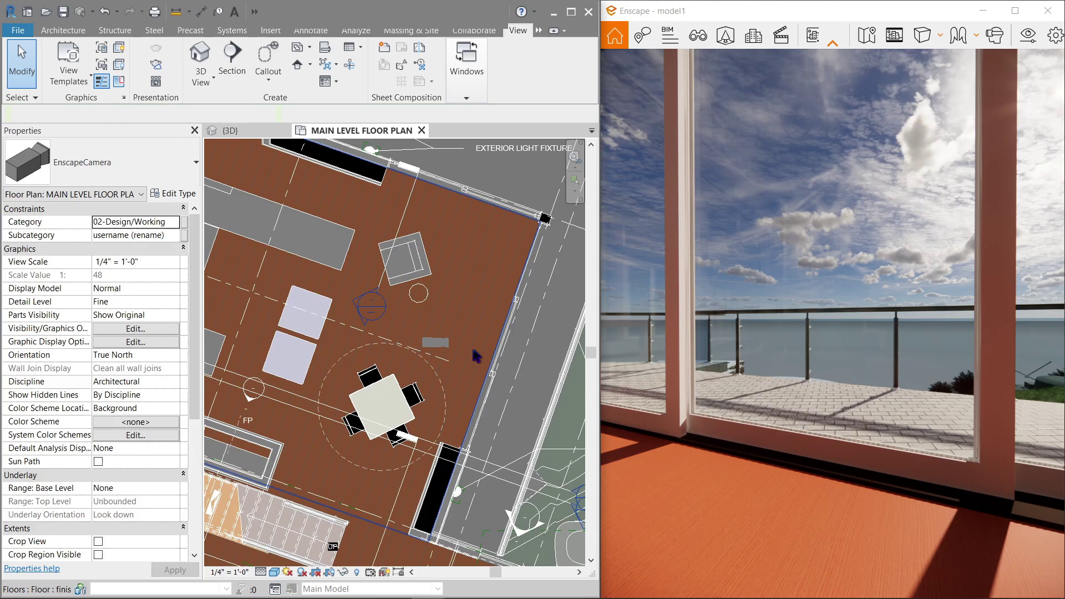
middle_drag(450, 345, 430, 332)
scroll(438, 340, up, 1)
scroll(443, 344, up, 1)
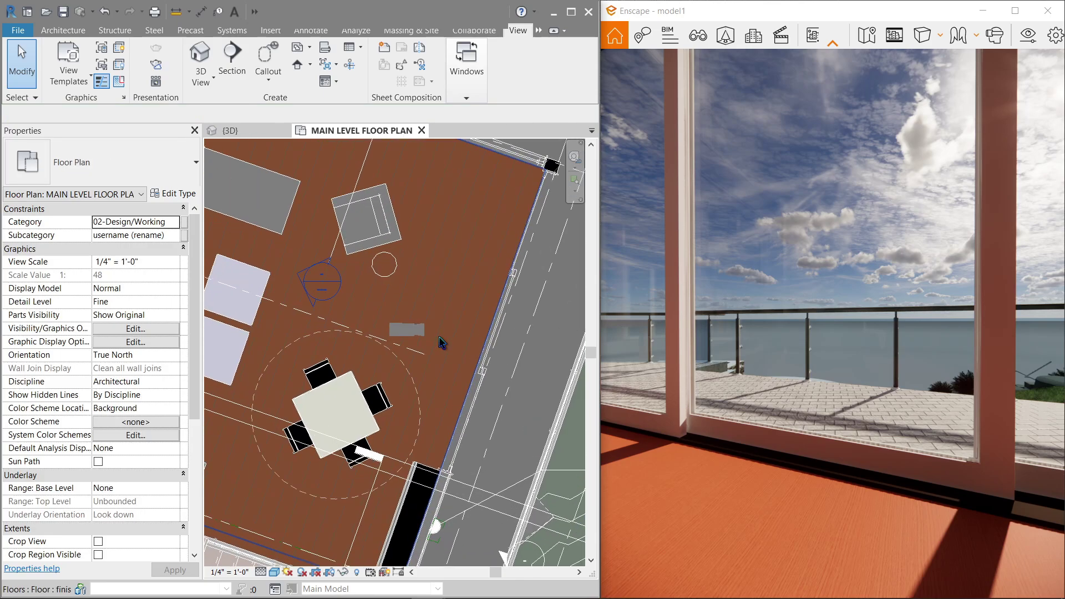
click(421, 336)
scroll(451, 305, up, 1)
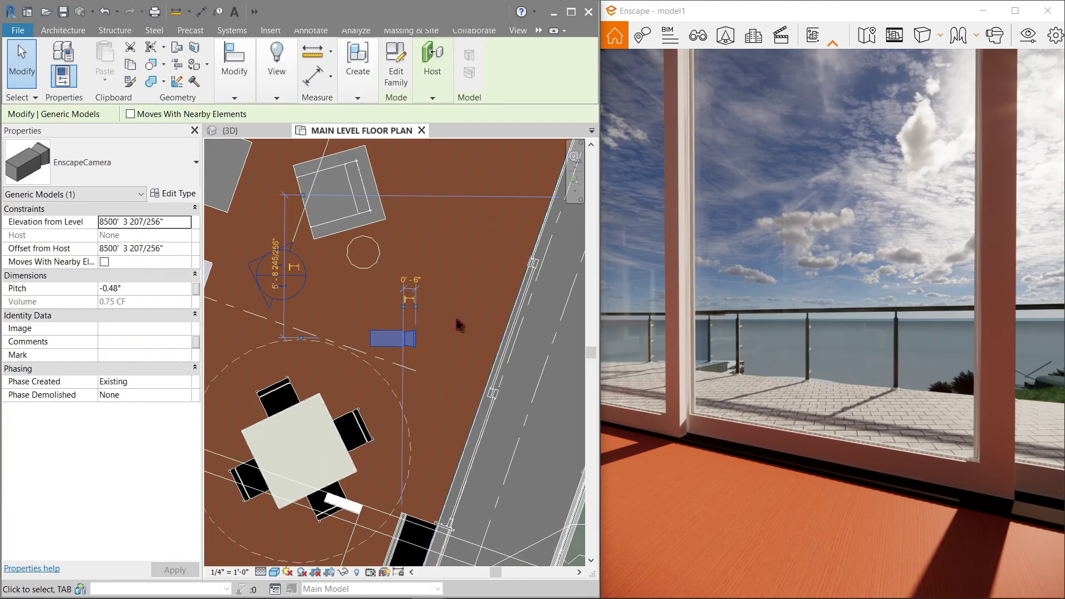
middle_drag(437, 295, 346, 309)
click(413, 306)
click(378, 313)
drag(300, 337, 506, 371)
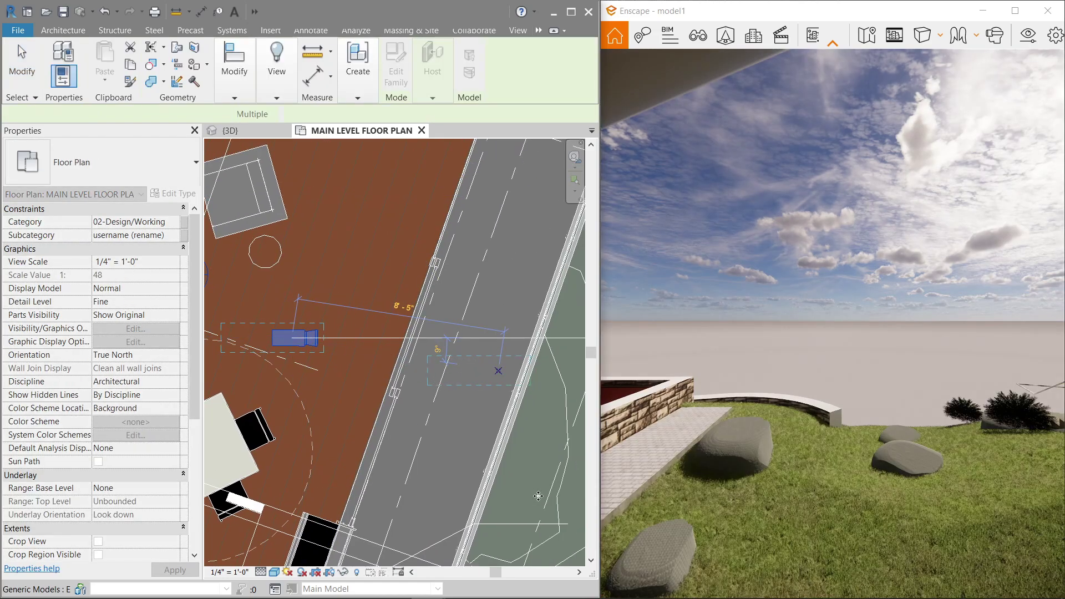
click(540, 469)
- Move the live camera from the terrace back into the Great Room, in front of the glazed wall
middle_drag(542, 473, 477, 457)
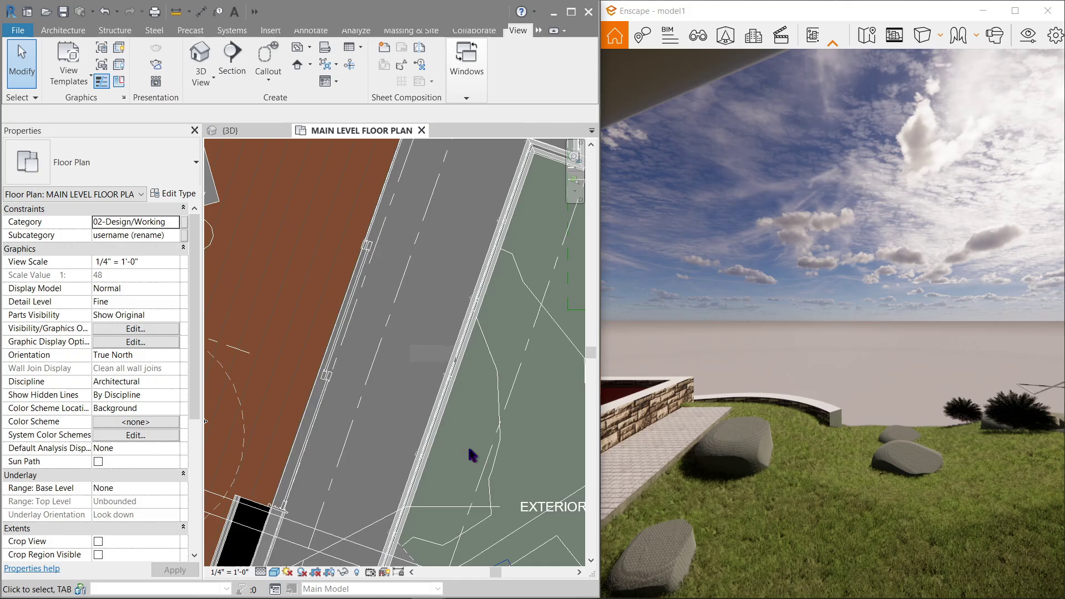
click(427, 356)
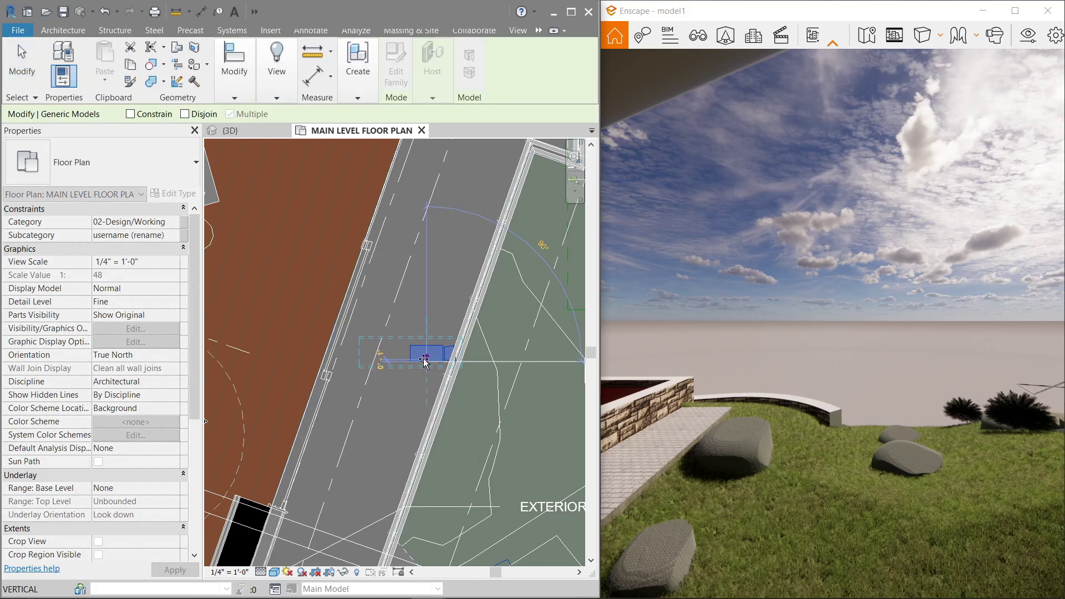
click(273, 307)
middle_drag(329, 225, 448, 286)
click(435, 342)
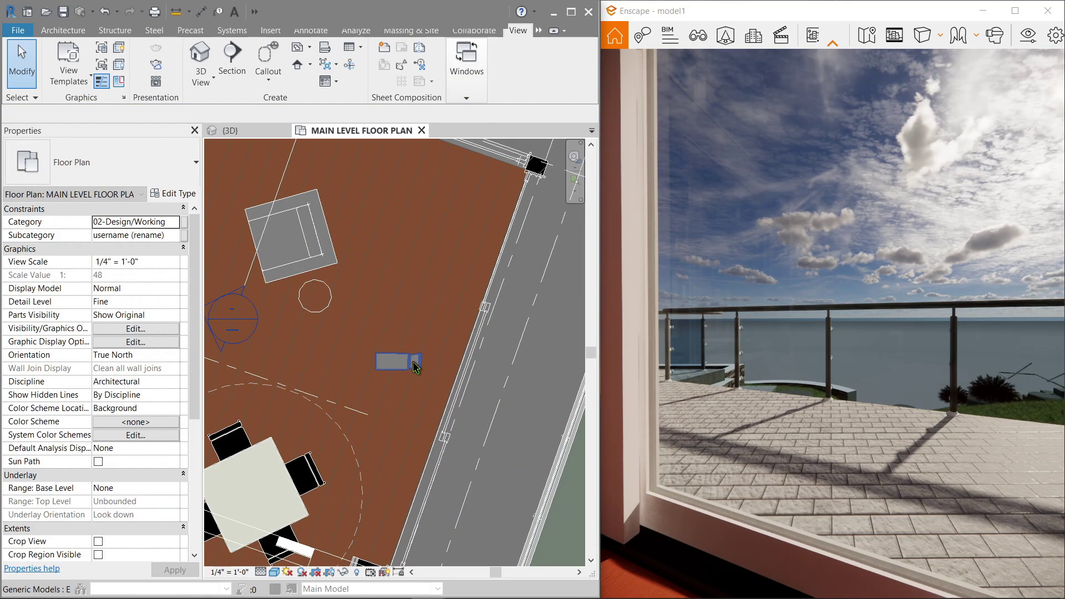
- Open the live camera's EnscapeCamera family for editing and orient its 3D view to show the whole camera shape
click(415, 363)
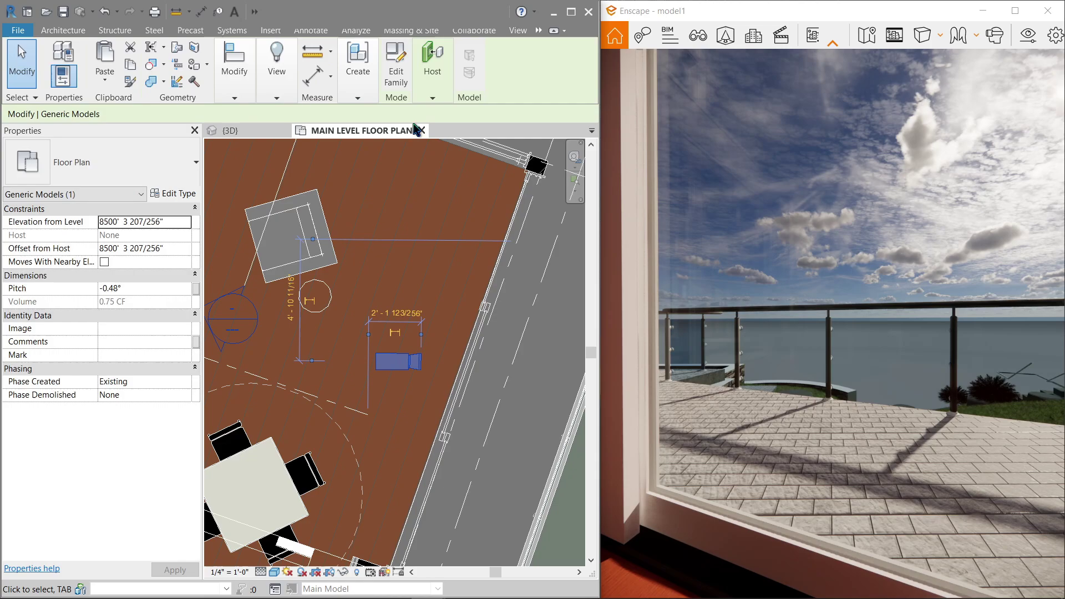
click(396, 65)
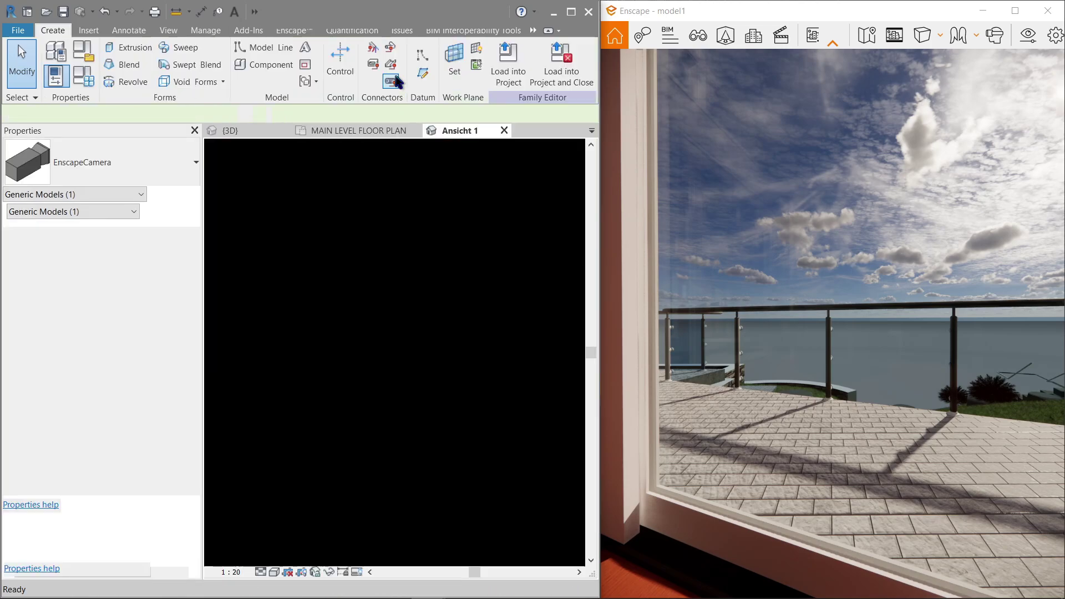
click(336, 386)
scroll(335, 386, down, 3)
shift+middle_drag(335, 385, 288, 444)
- Stretch the camera body's extrusion sideways to a depth of about 944, widening the camera shape
click(433, 345)
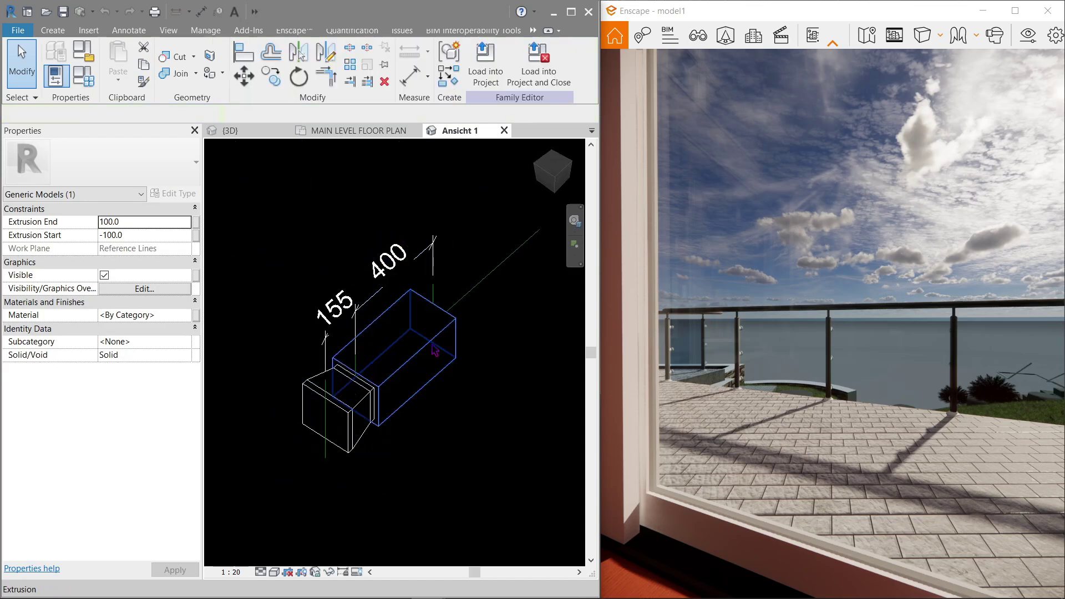
click(428, 354)
scroll(454, 387, down, 1)
drag(429, 383, 503, 421)
click(521, 319)
shift+middle_drag(520, 318, 405, 302)
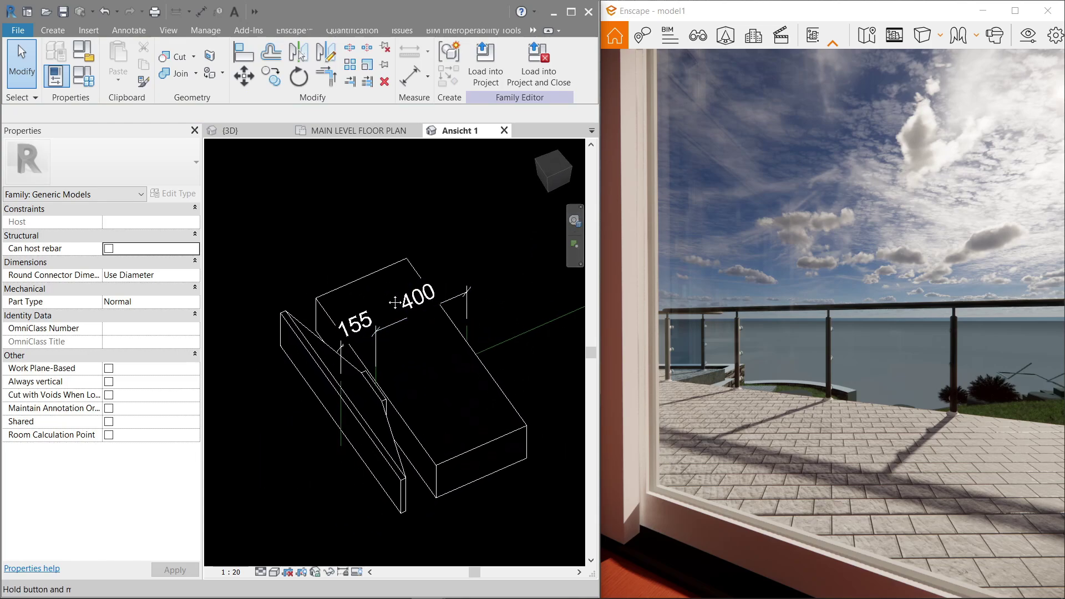
scroll(401, 256, down, 2)
- Associate the body extrusion's material with a new type parameter named Material, grouped under Materials and Finishes
click(388, 272)
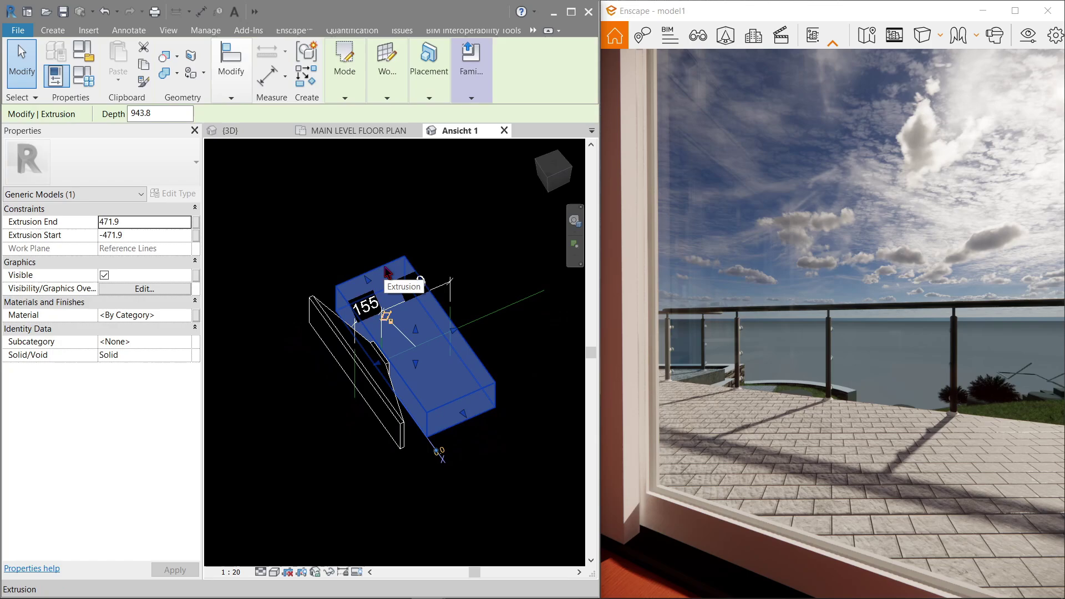
click(194, 316)
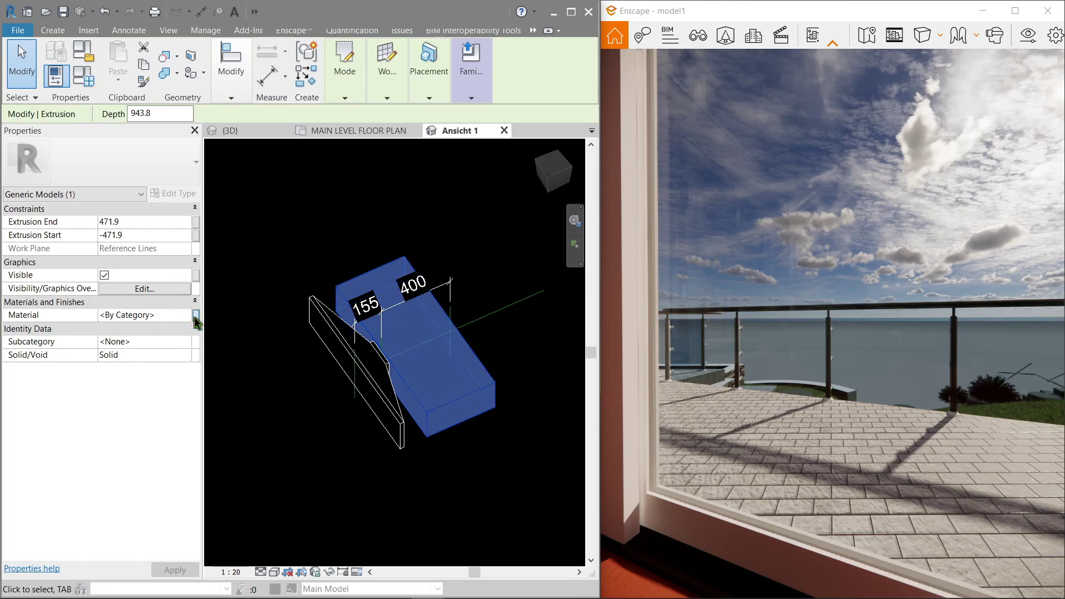
click(360, 396)
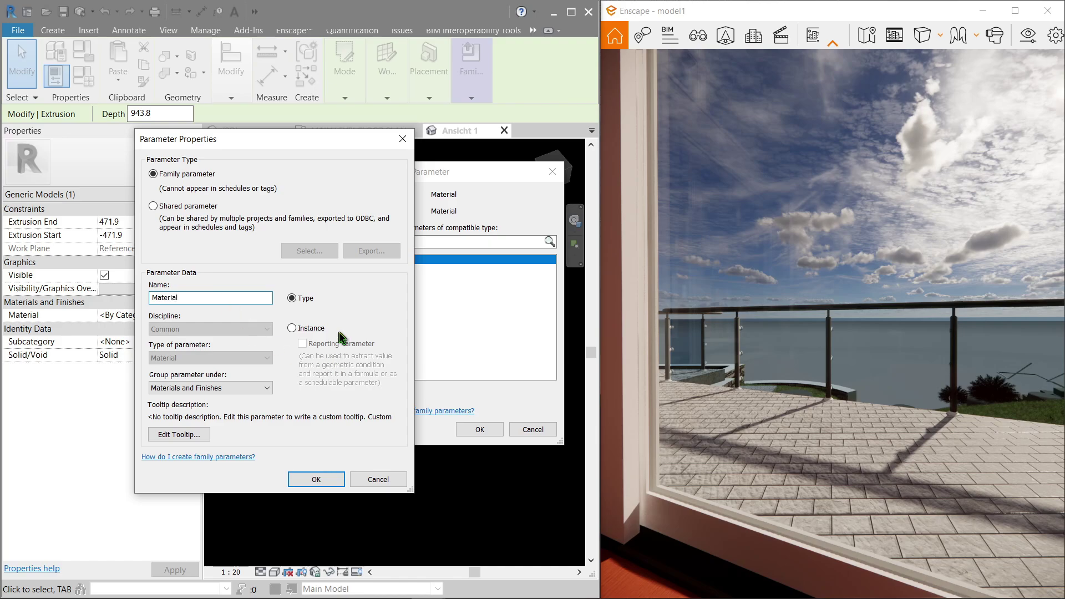
click(318, 481)
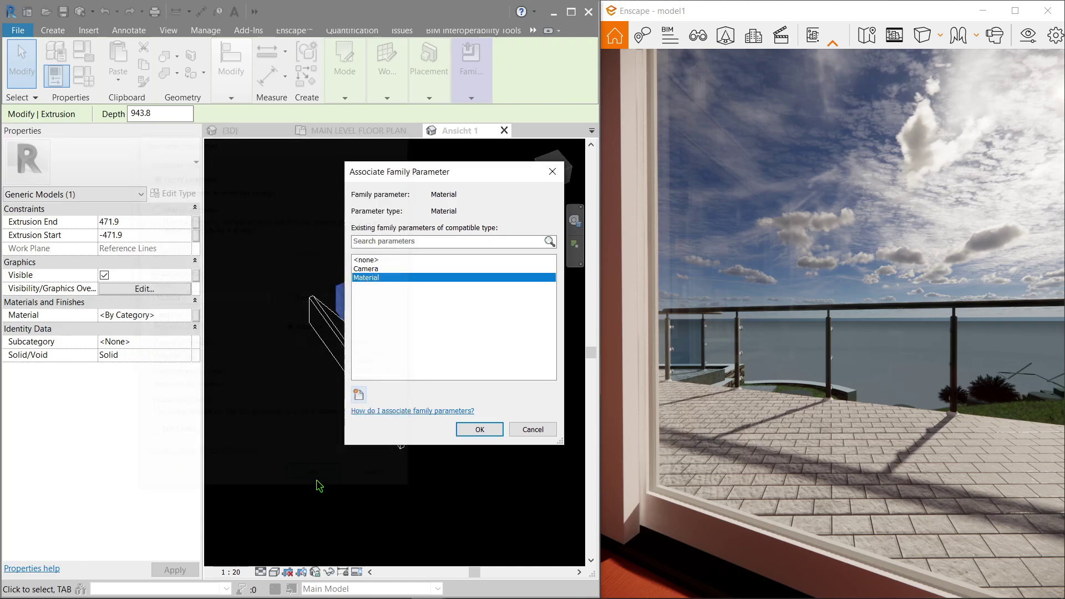
click(481, 430)
- Load the edited EnscapeCamera family into the project, replacing the existing file and overwriting the existing version and its parameter values
click(517, 320)
click(551, 72)
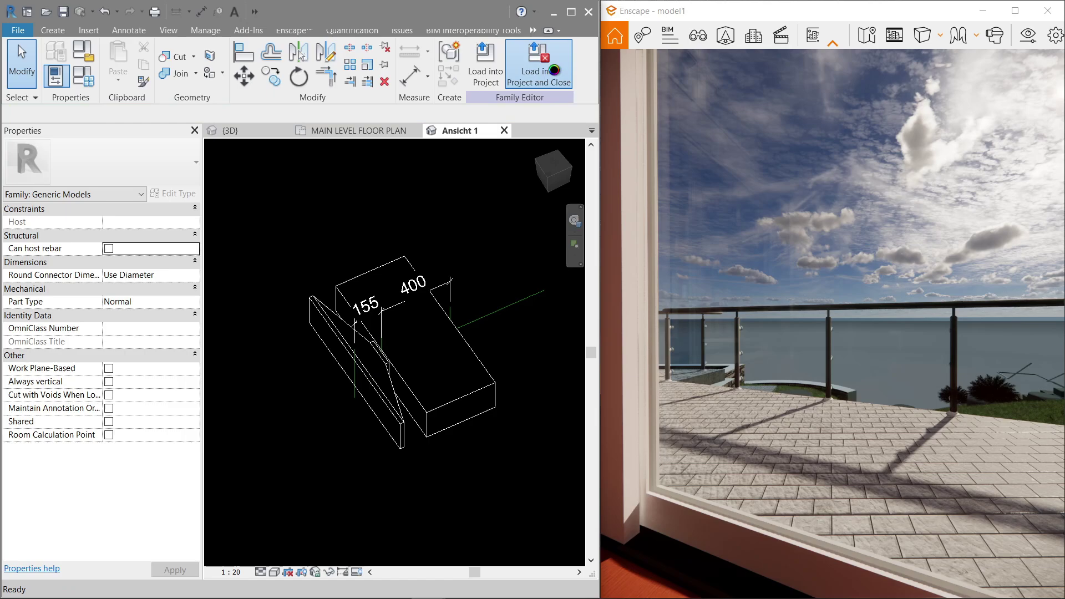
click(513, 317)
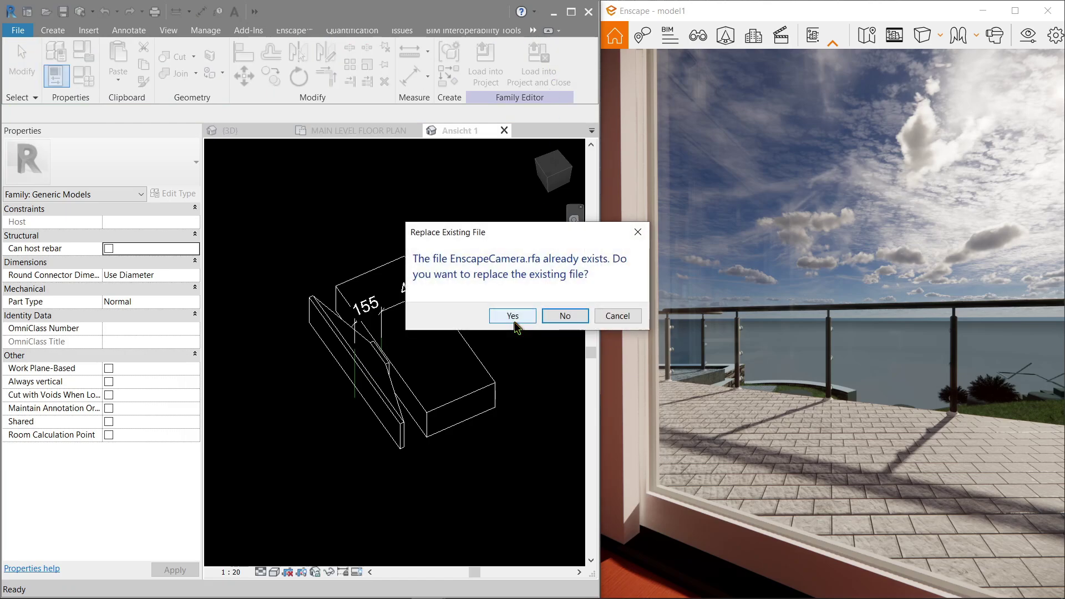
click(515, 317)
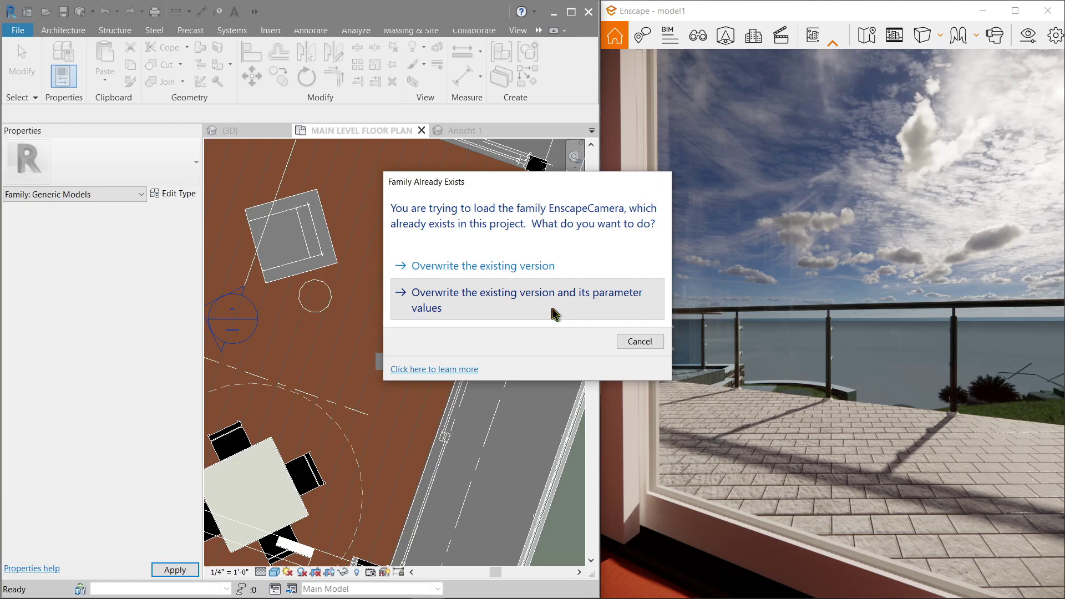
click(551, 308)
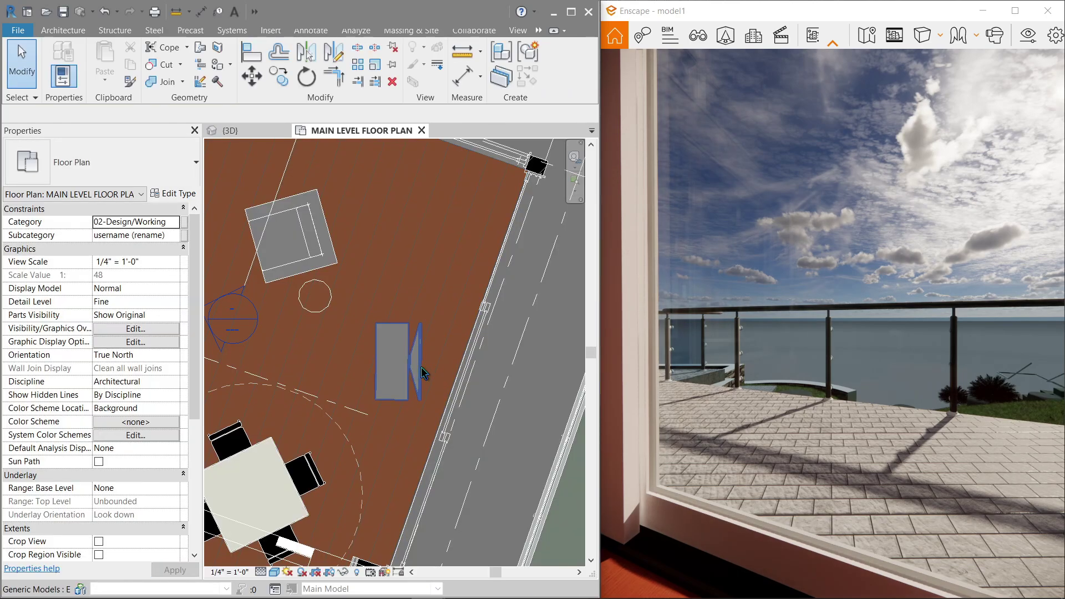
- Move the live camera slightly back from the glazed wall in the main level floor plan
click(422, 367)
scroll(388, 339, down, 2)
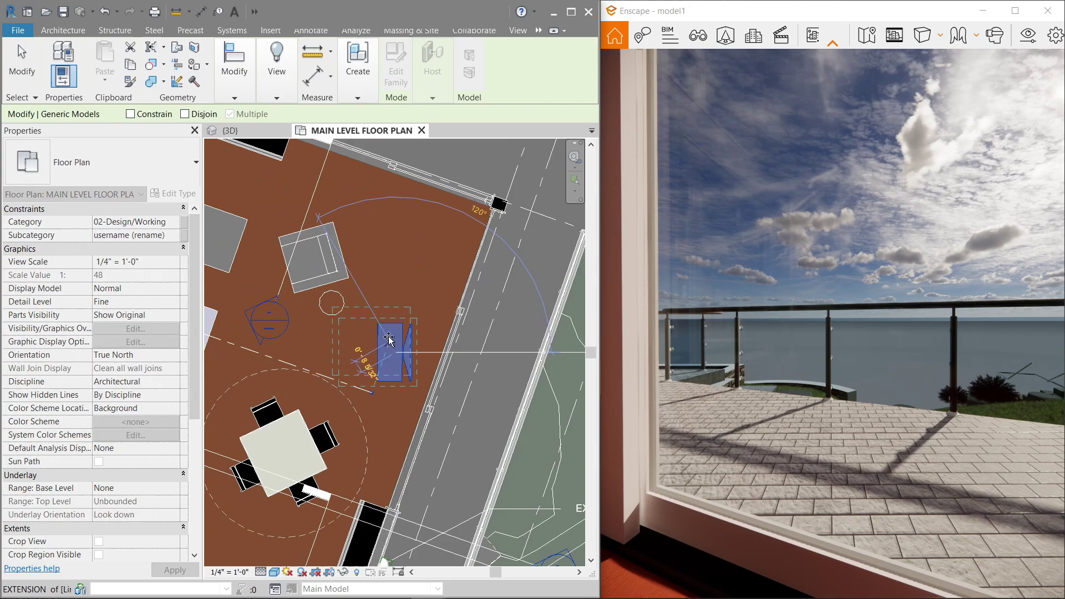
click(388, 336)
key(Escape)
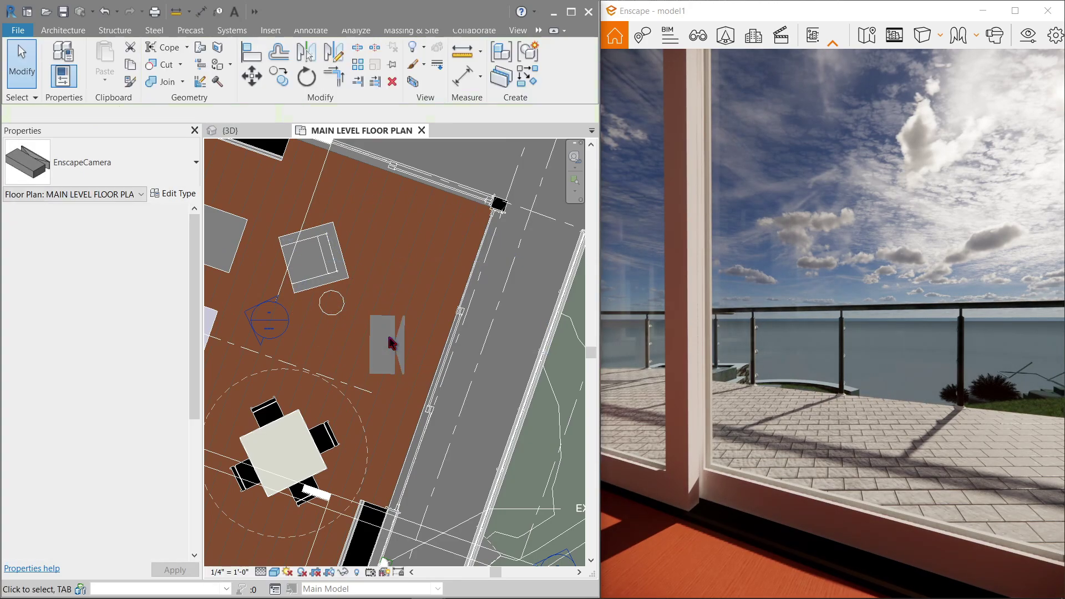
- Select the live camera in plan and open the material choice for its Material parameter
middle_drag(400, 344, 343, 337)
scroll(313, 358, up, 1)
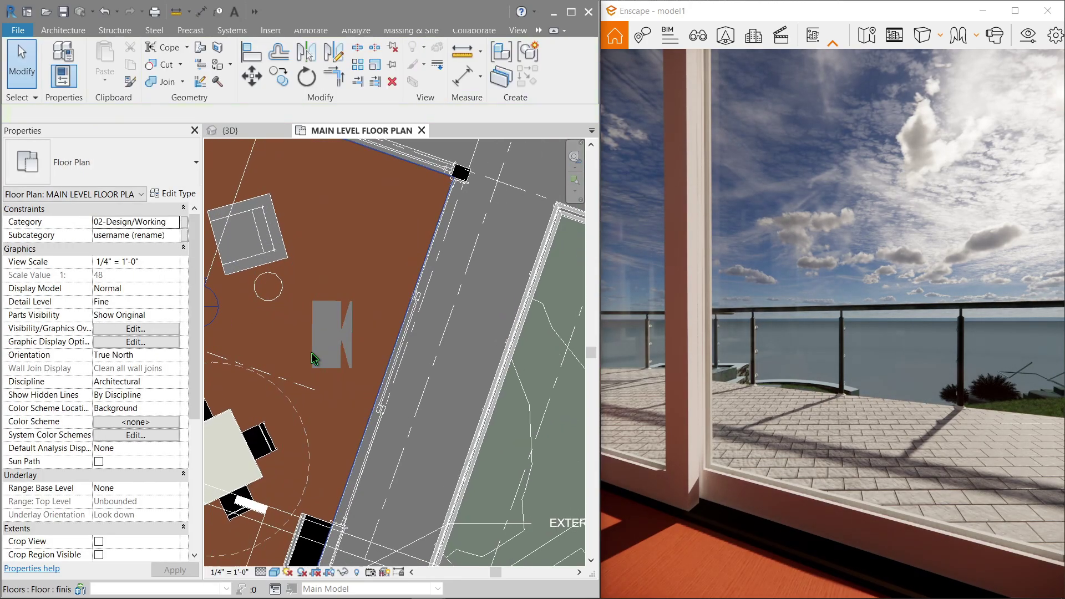
click(336, 338)
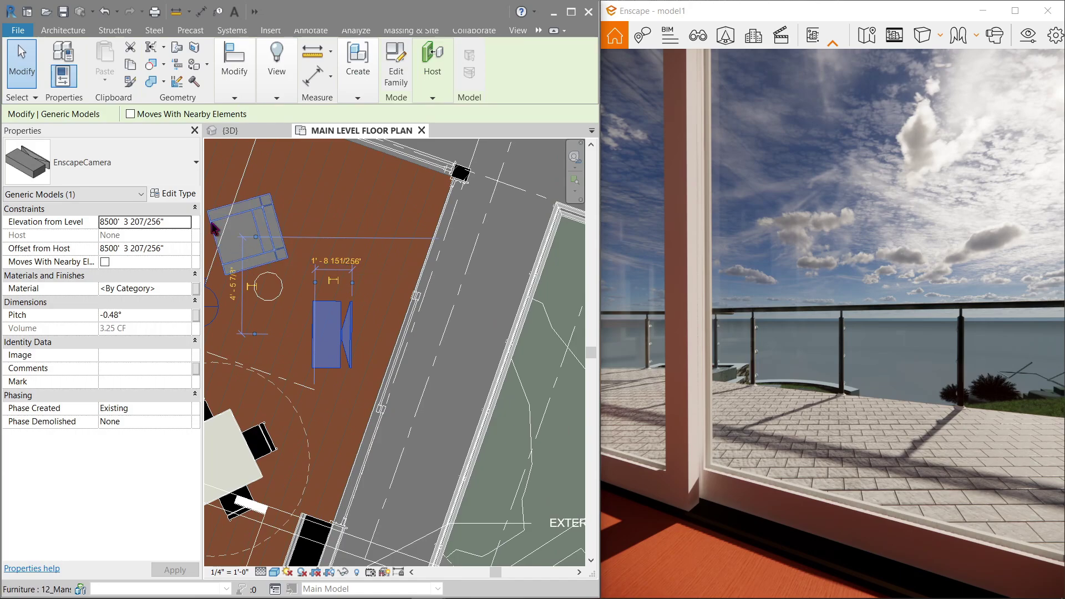
click(195, 289)
click(196, 288)
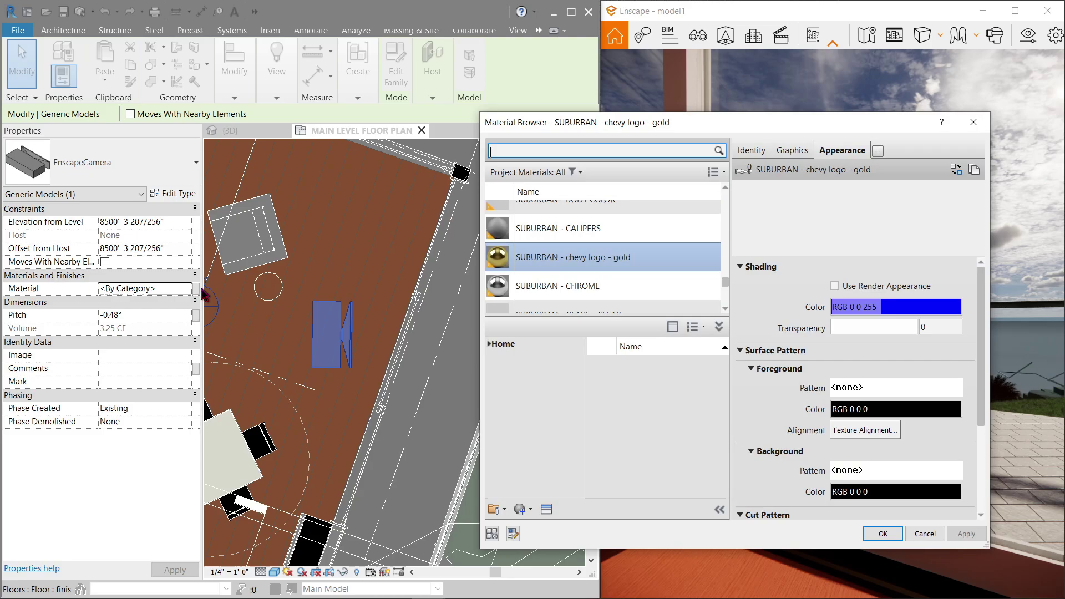
- Browse the project materials, previewing Siding, Clapboard(2) and Roofing
scroll(666, 276, up, 10)
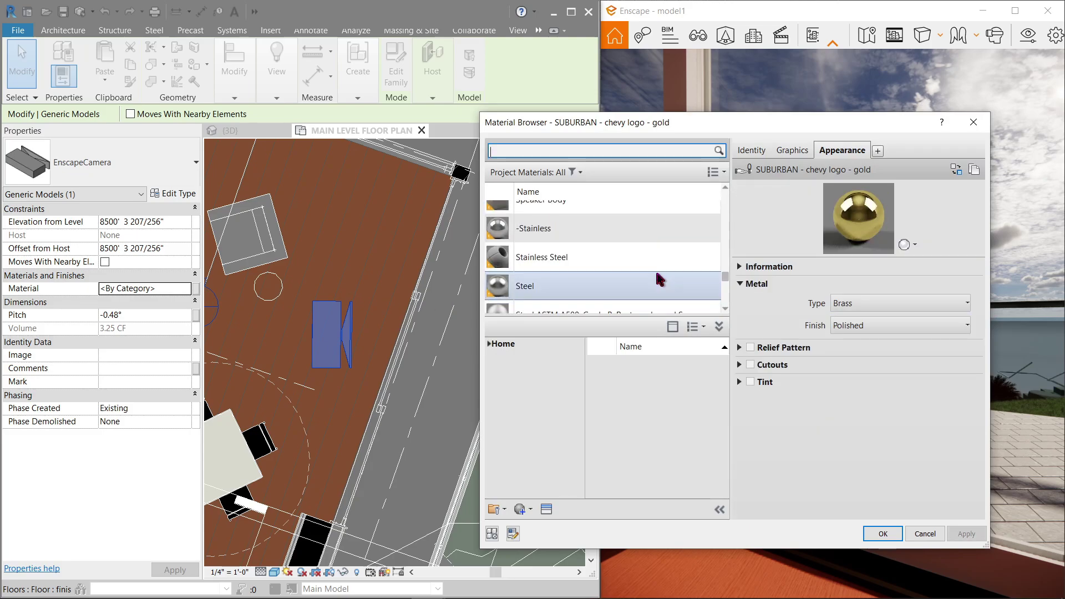
click(655, 252)
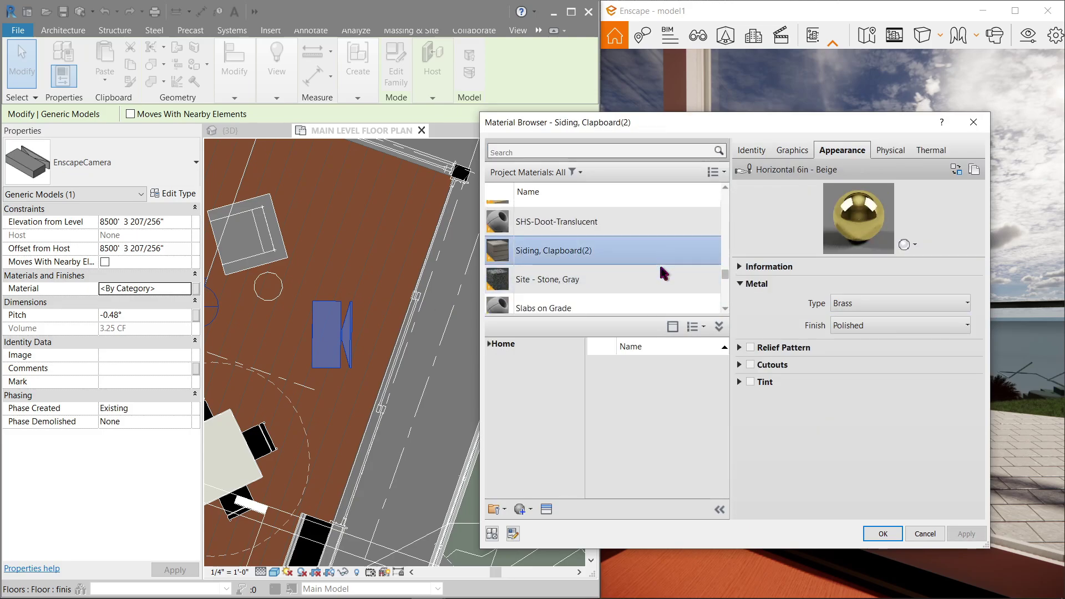
scroll(662, 272, up, 12)
scroll(661, 265, down, 4)
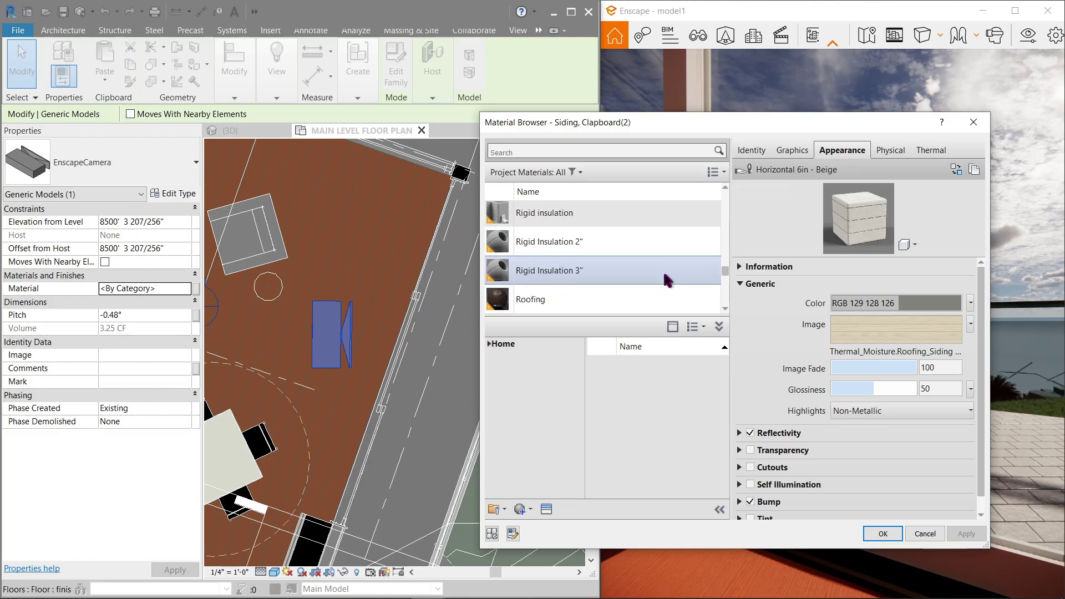
click(660, 292)
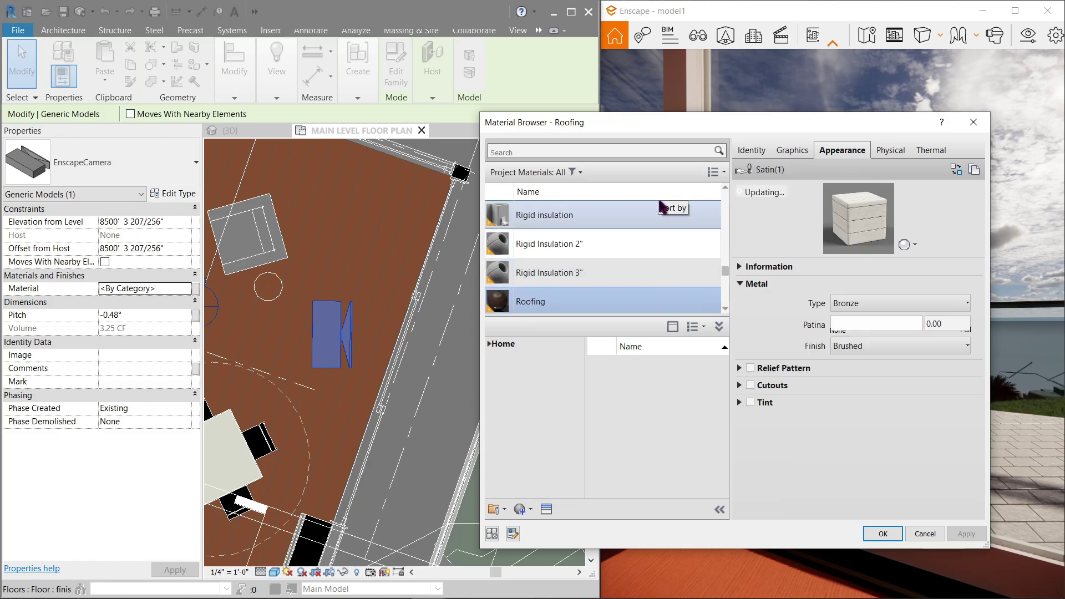
scroll(666, 261, up, 3)
scroll(723, 255, up, 5)
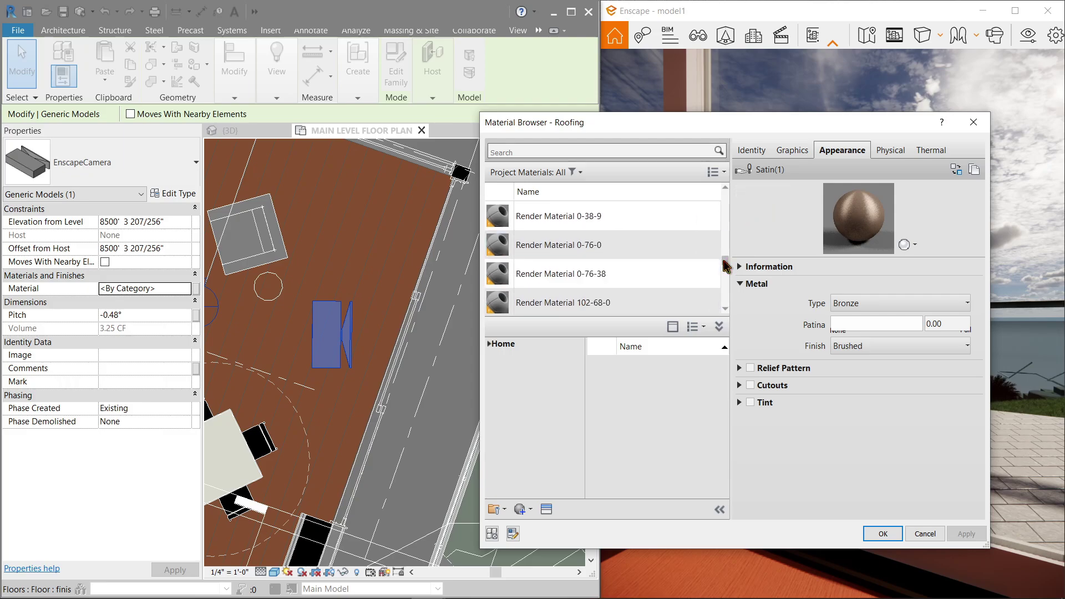
- Search the materials for "mahogan" and assign Wood-CHD-Mahogany to the live camera's Material parameter
click(662, 152)
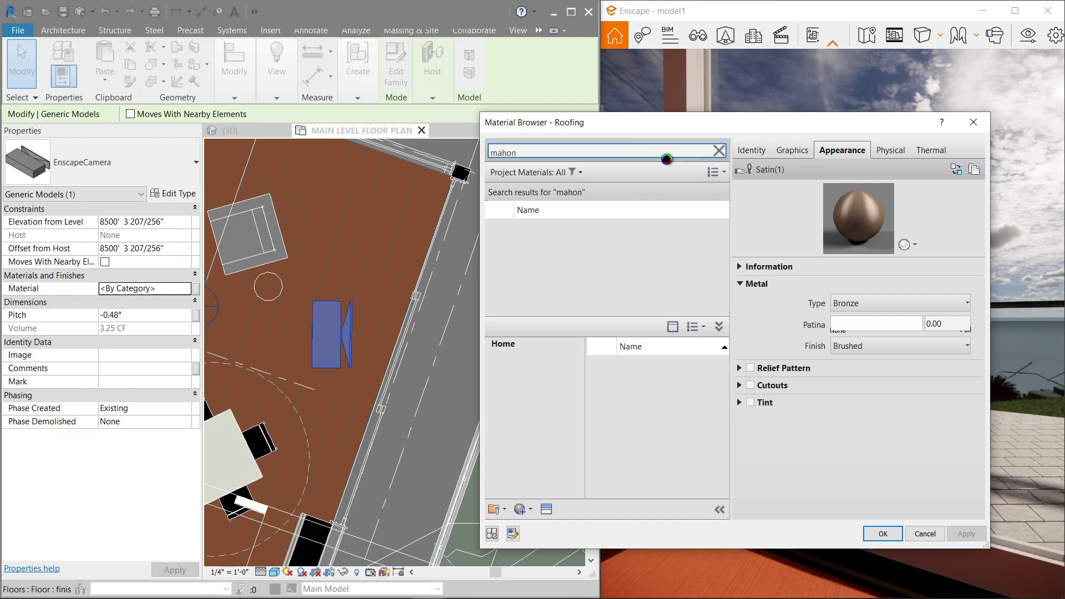
text(mahogan)
click(607, 265)
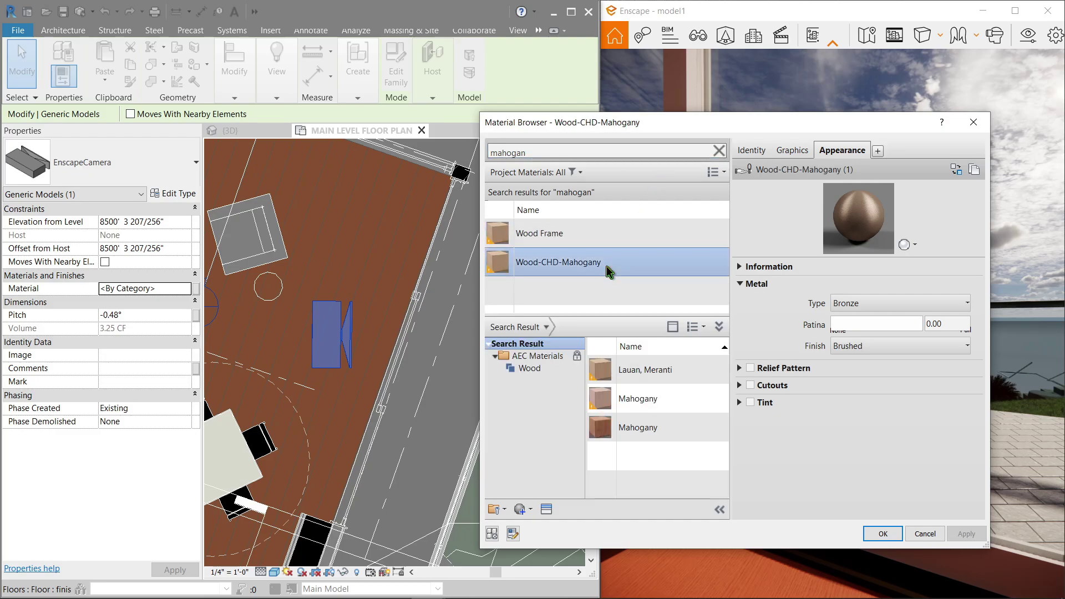
mouse_move(672, 434)
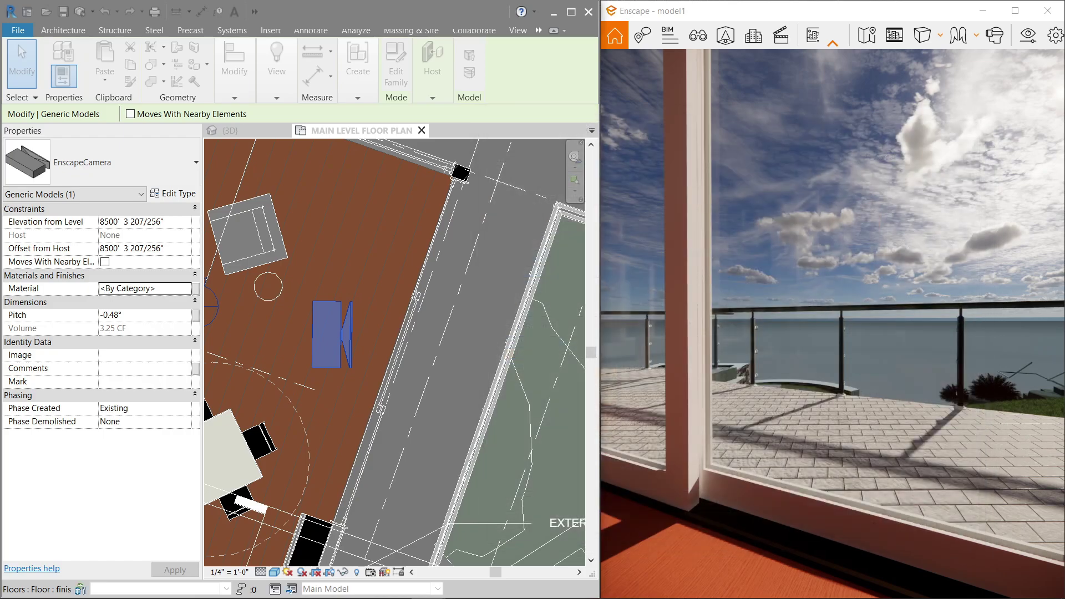
click(888, 534)
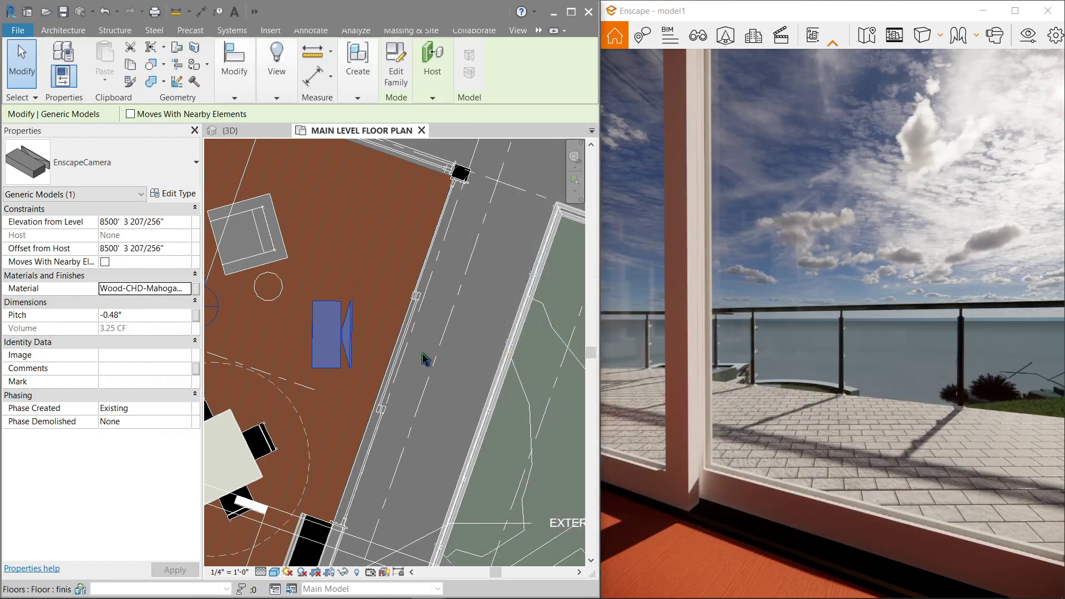
key(Escape)
click(344, 358)
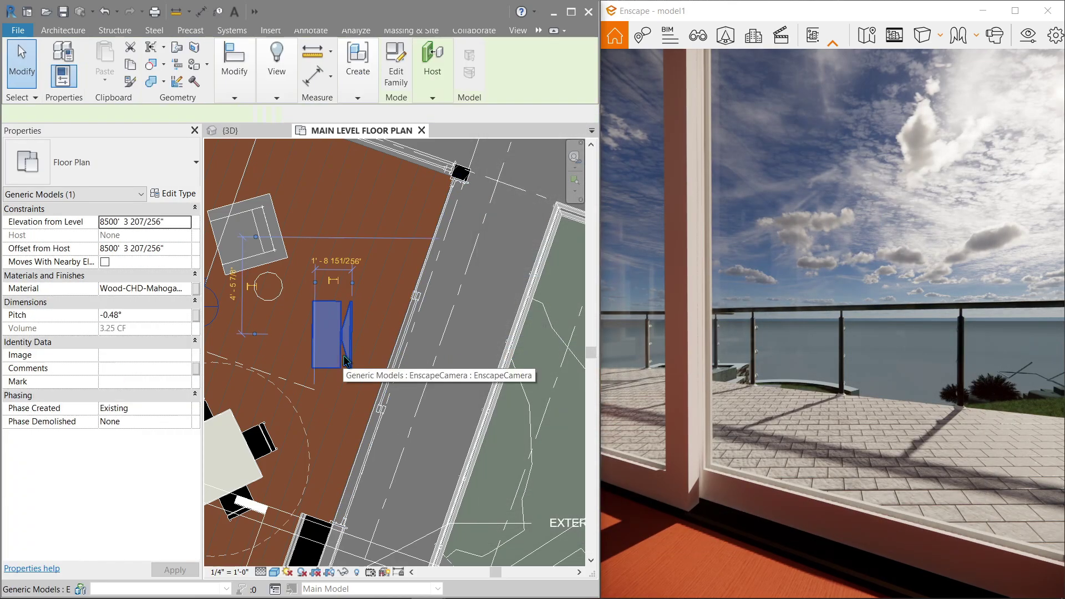
key(Escape)
- Move the live camera from the Great Room through the glazed wall onto the terrace near the railing
scroll(379, 294, up, 3)
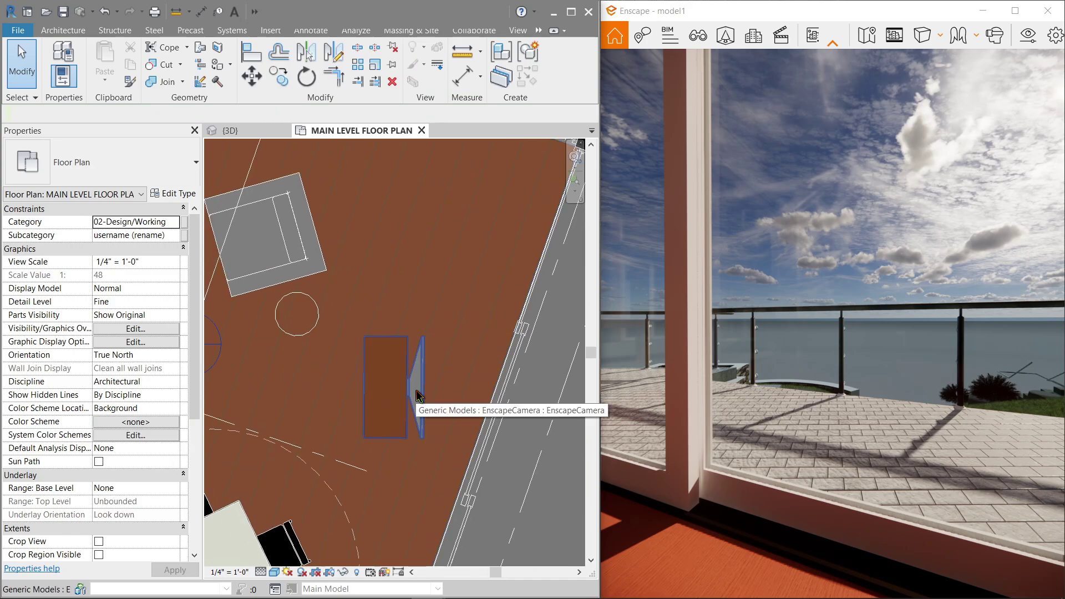
click(418, 392)
scroll(423, 388, down, 1)
middle_drag(424, 388, 335, 328)
key(m)
key(v)
click(322, 331)
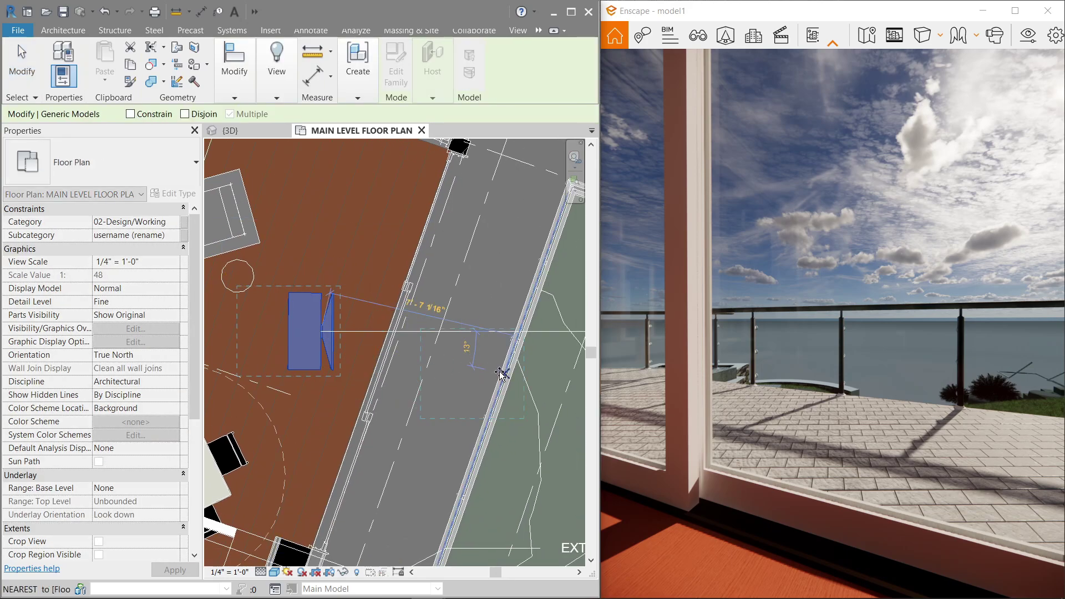
click(461, 378)
key(Escape)
- Navigate the Enscape view backward from the terrace into the Great Room and turn it around to face the fireplace
scroll(505, 310, down, 1)
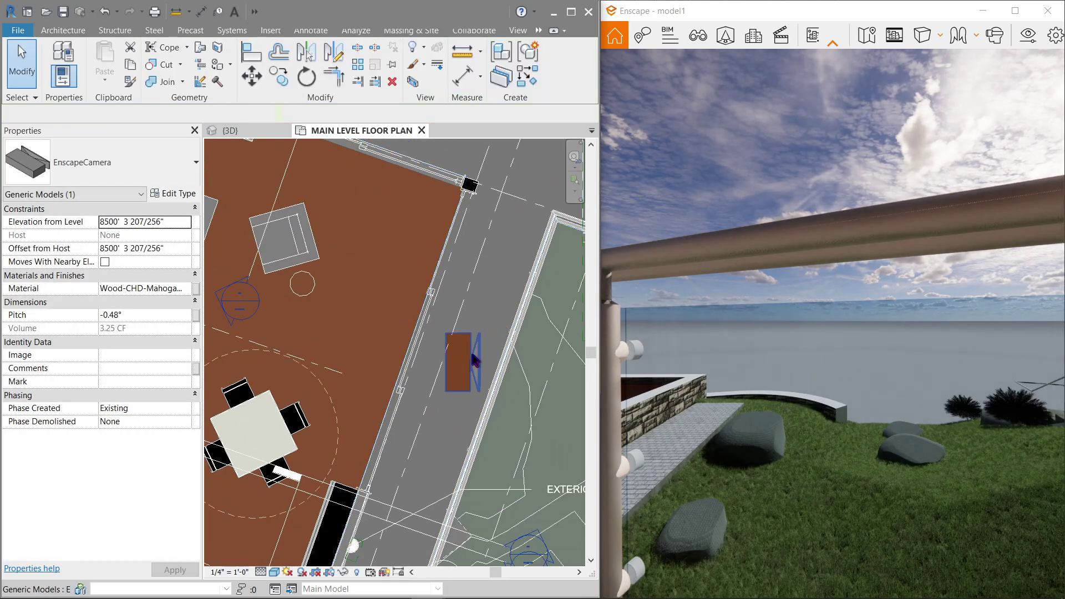
scroll(465, 361, down, 2)
scroll(723, 327, down, 3)
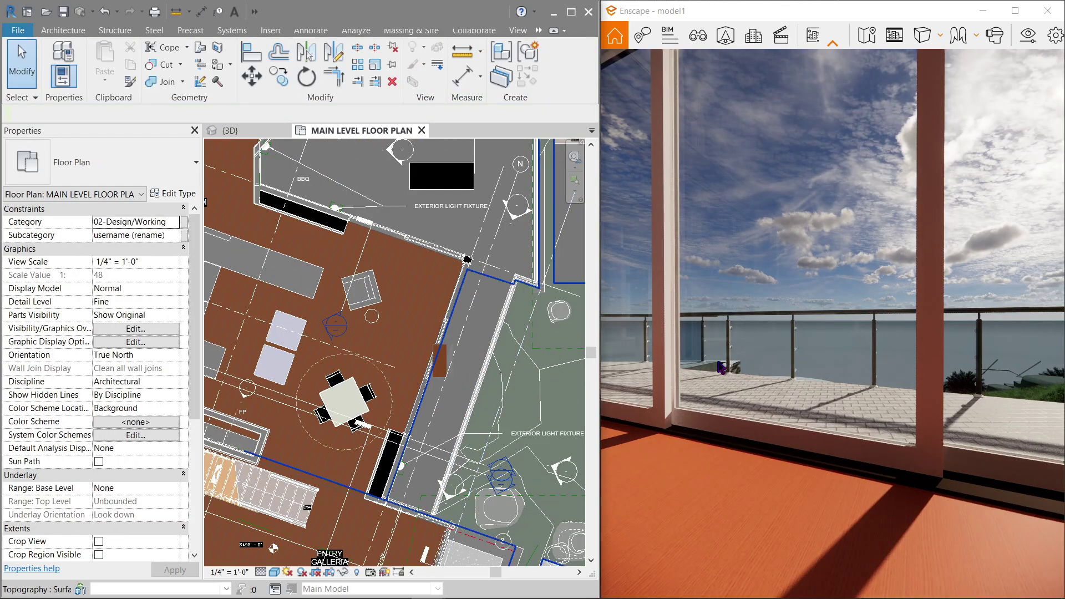
scroll(734, 355, down, 3)
scroll(734, 355, up, 3)
scroll(734, 355, down, 3)
scroll(735, 355, up, 1)
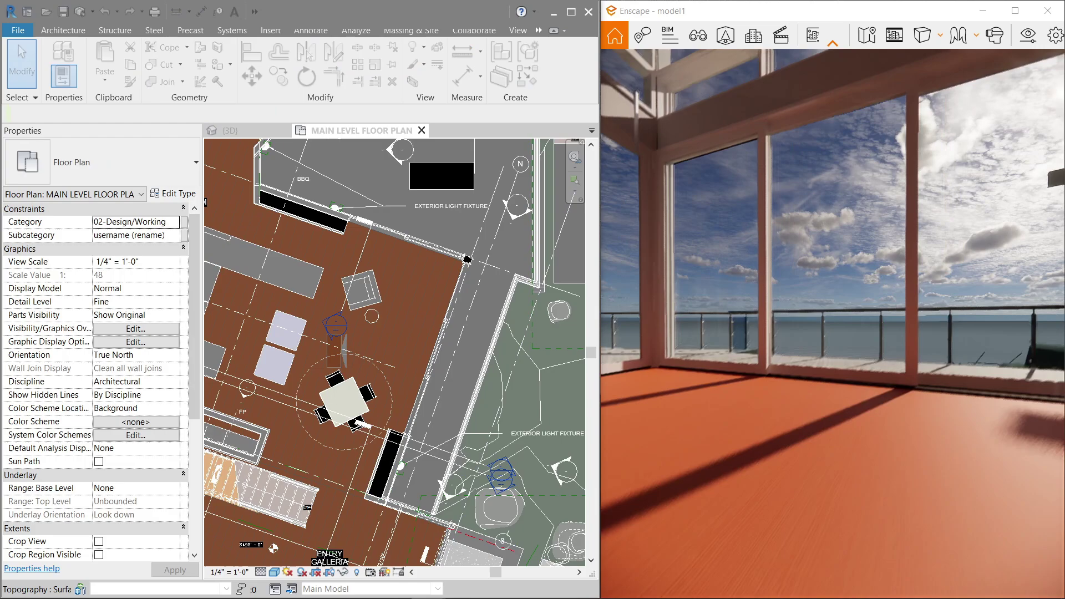
middle_drag(735, 355, 735, 342)
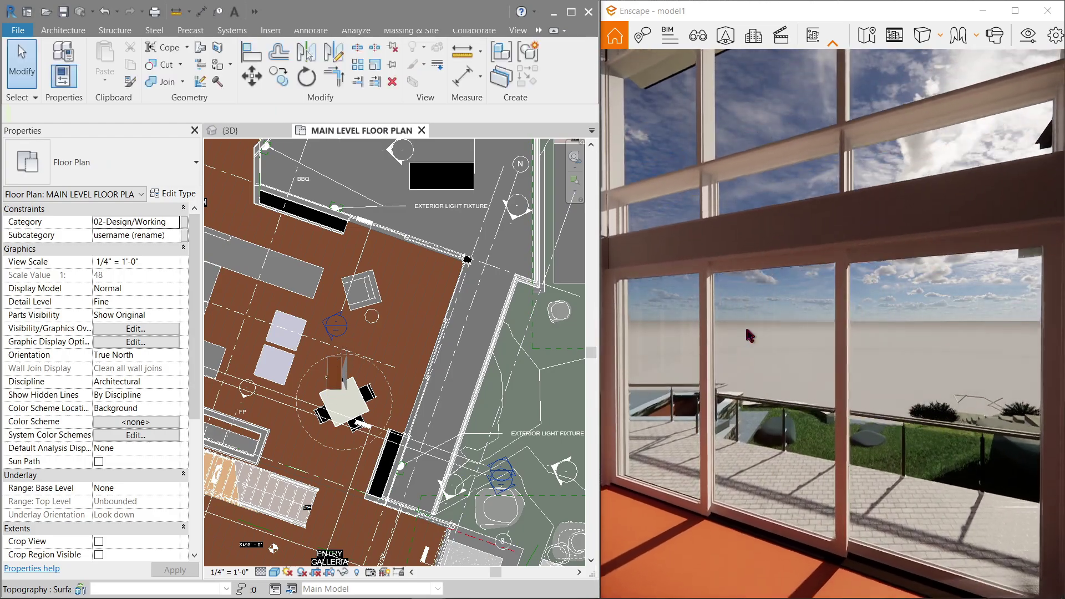
drag(747, 329, 987, 363)
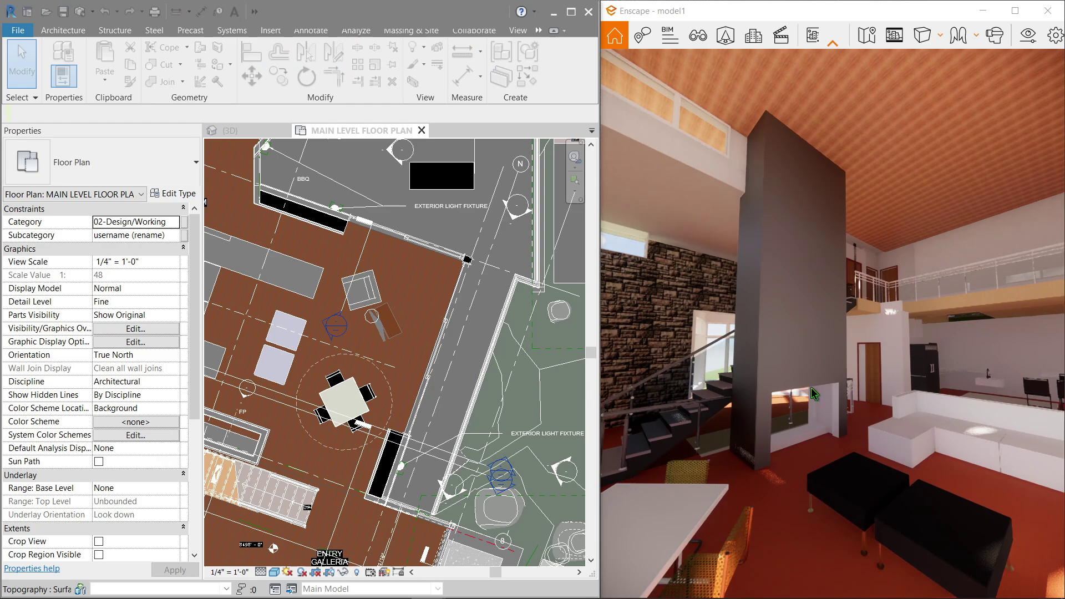